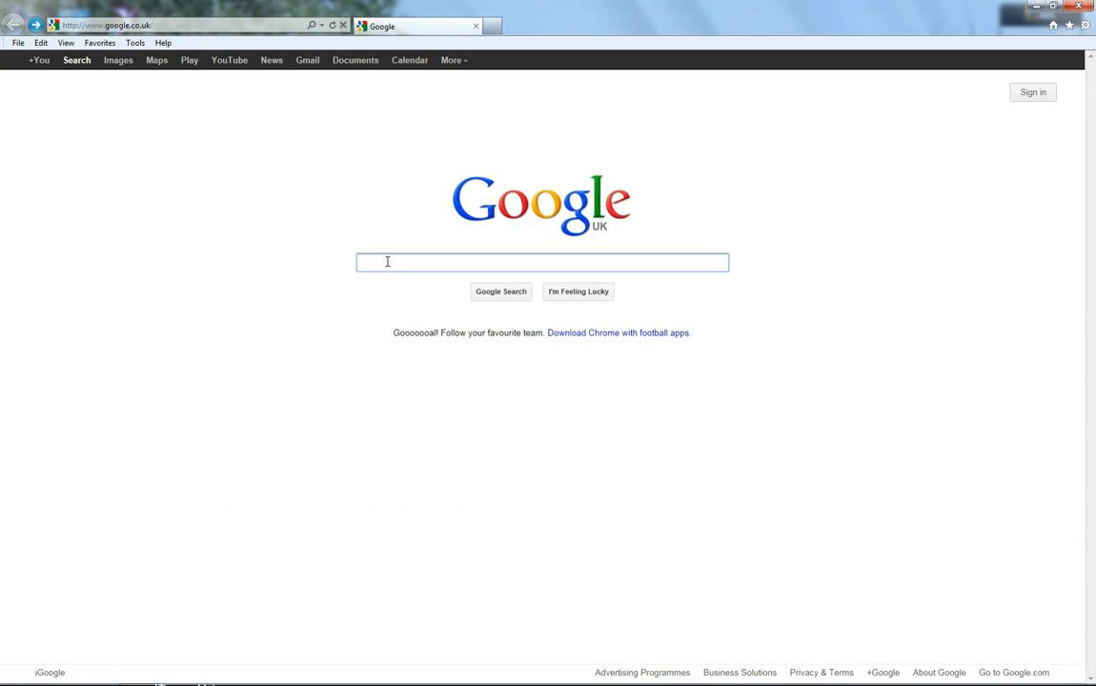
Step: Open the GMapToGPX » Communications From Elsewhere page from the browser favorites
click(104, 43)
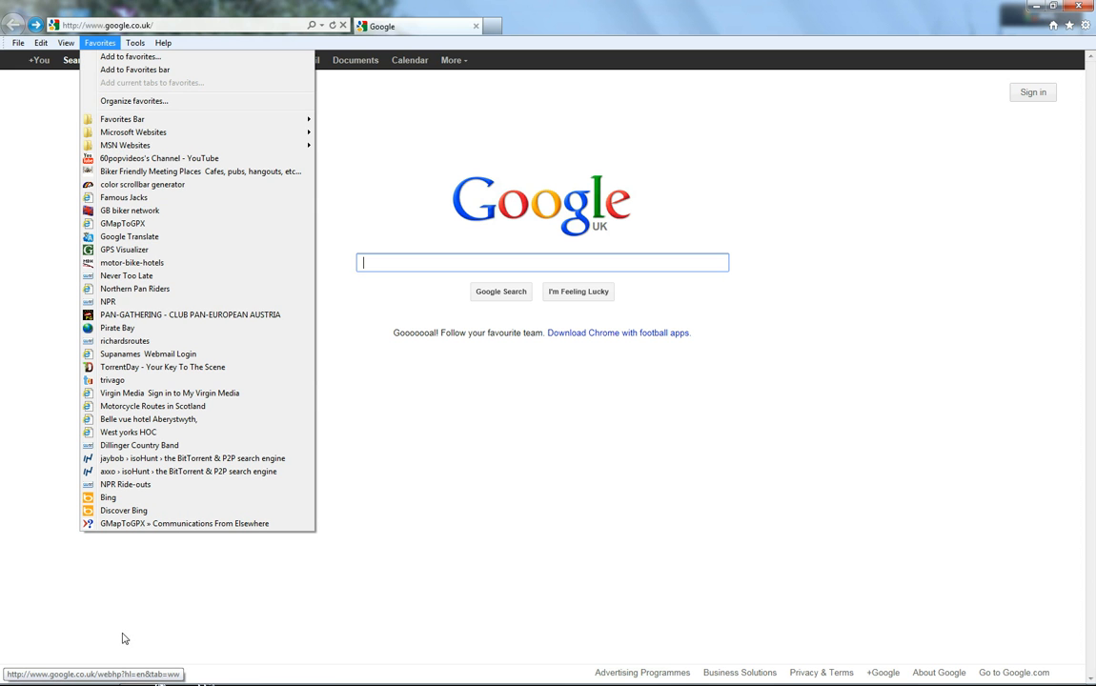
click(182, 525)
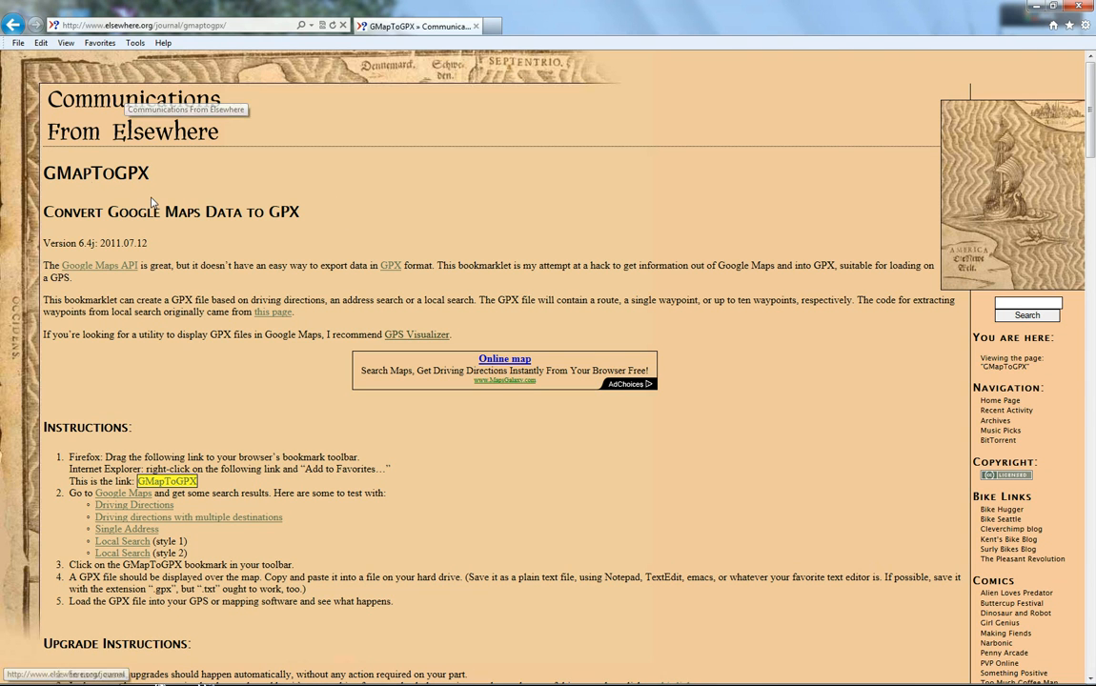
Step: Add the current GMapToGPX page to favorites, overwriting the existing favorite with the same name
click(99, 43)
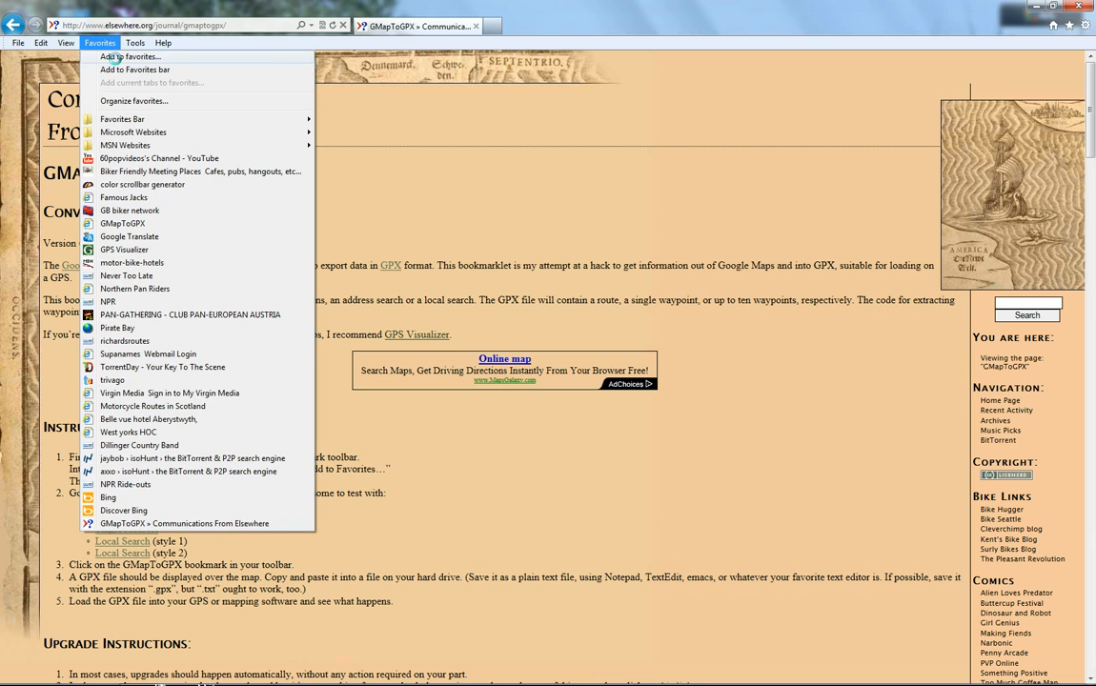
click(107, 57)
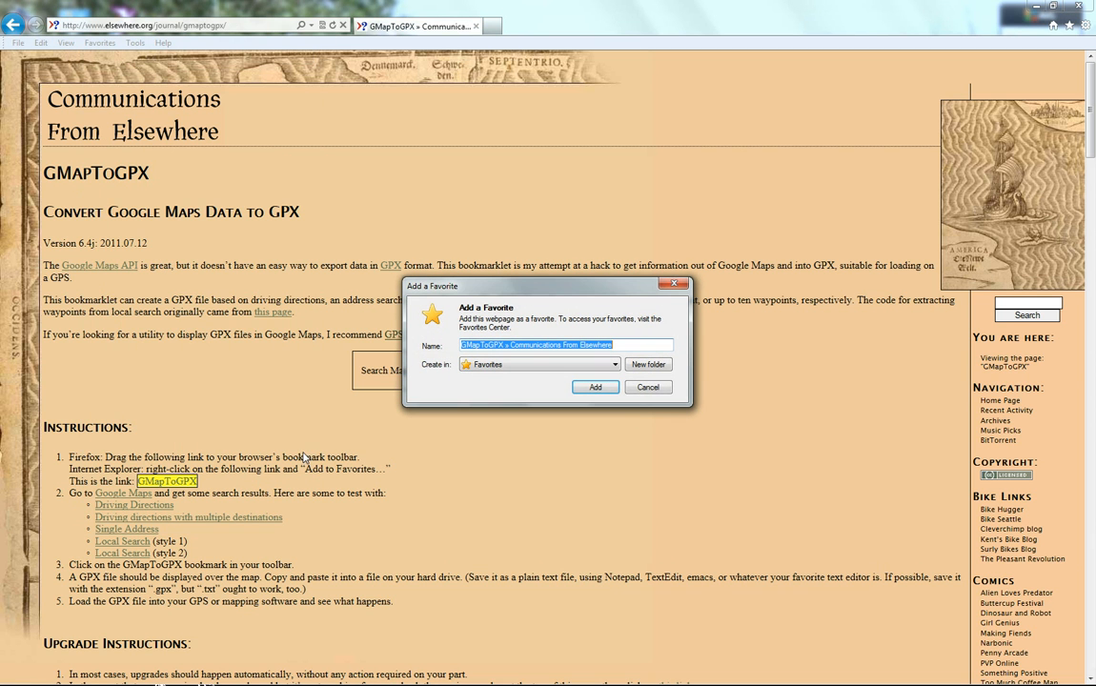
click(596, 387)
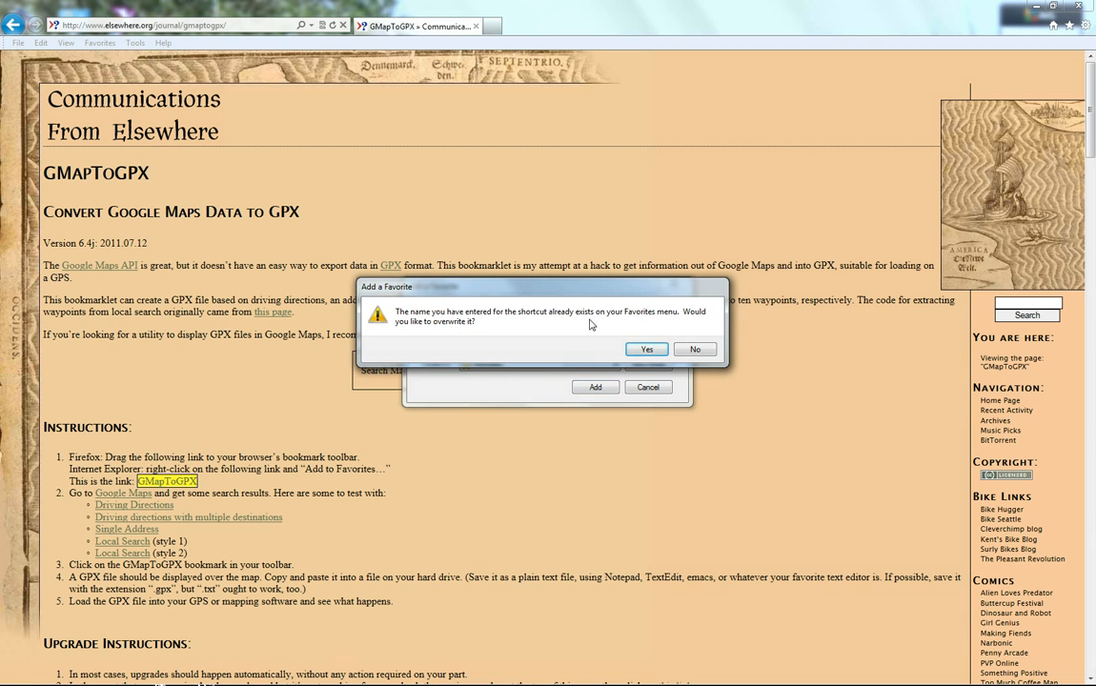
click(646, 350)
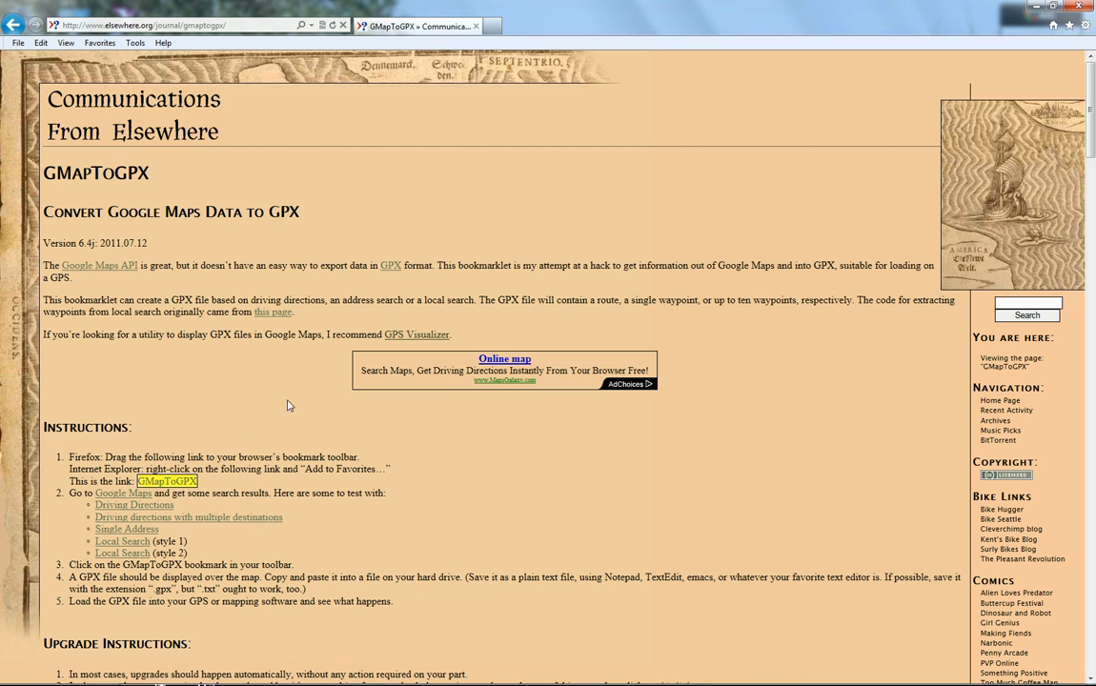
Step: Add the GMapToGPX bookmarklet link to favorites, overwriting the existing favorite of that name
right_click(169, 486)
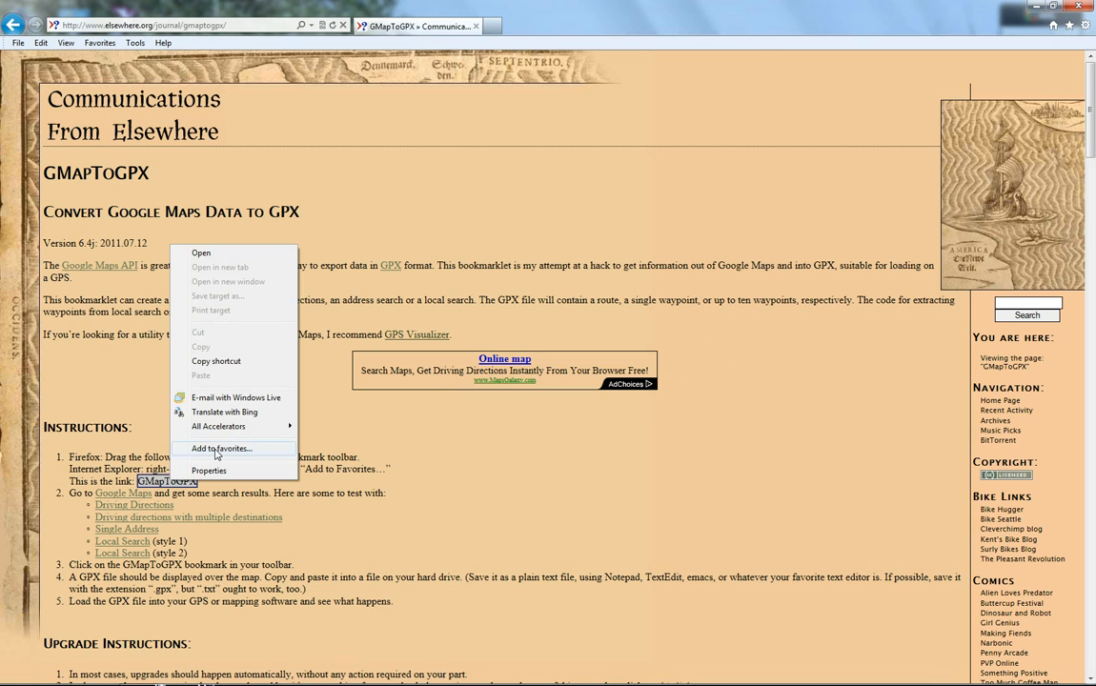
click(217, 448)
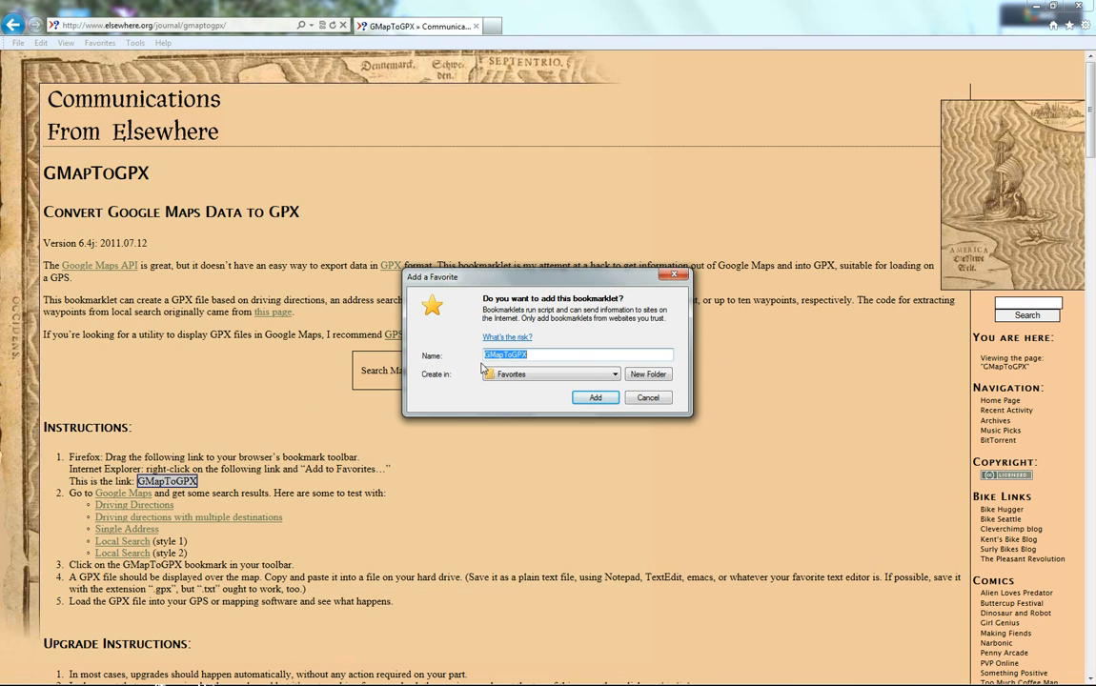
click(596, 398)
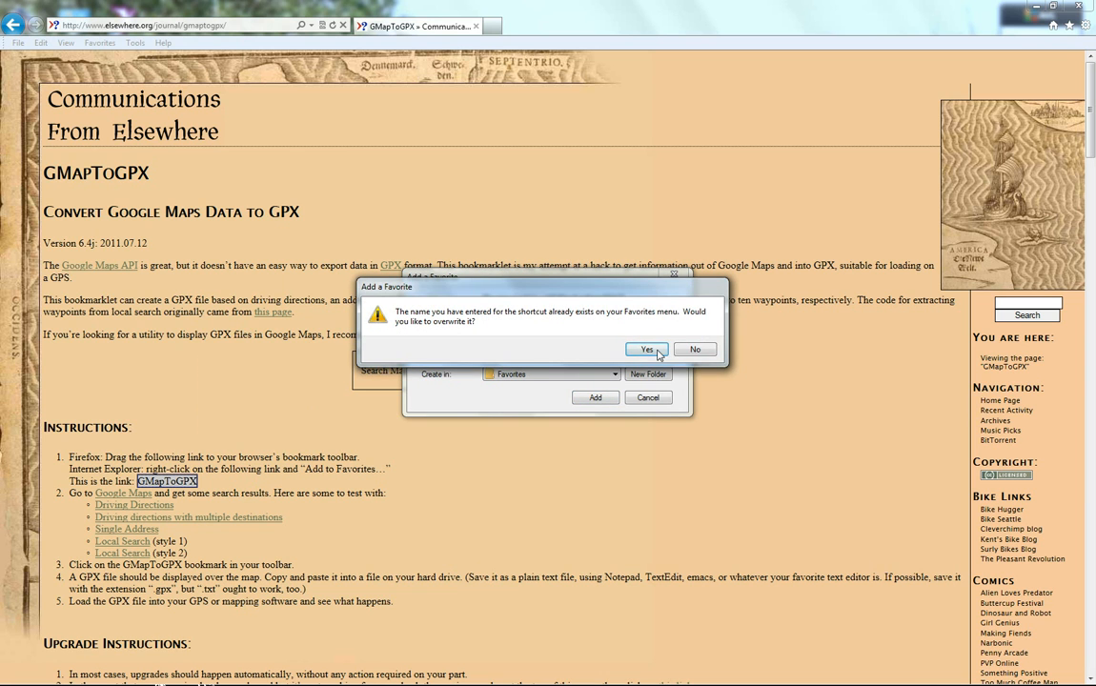
click(648, 350)
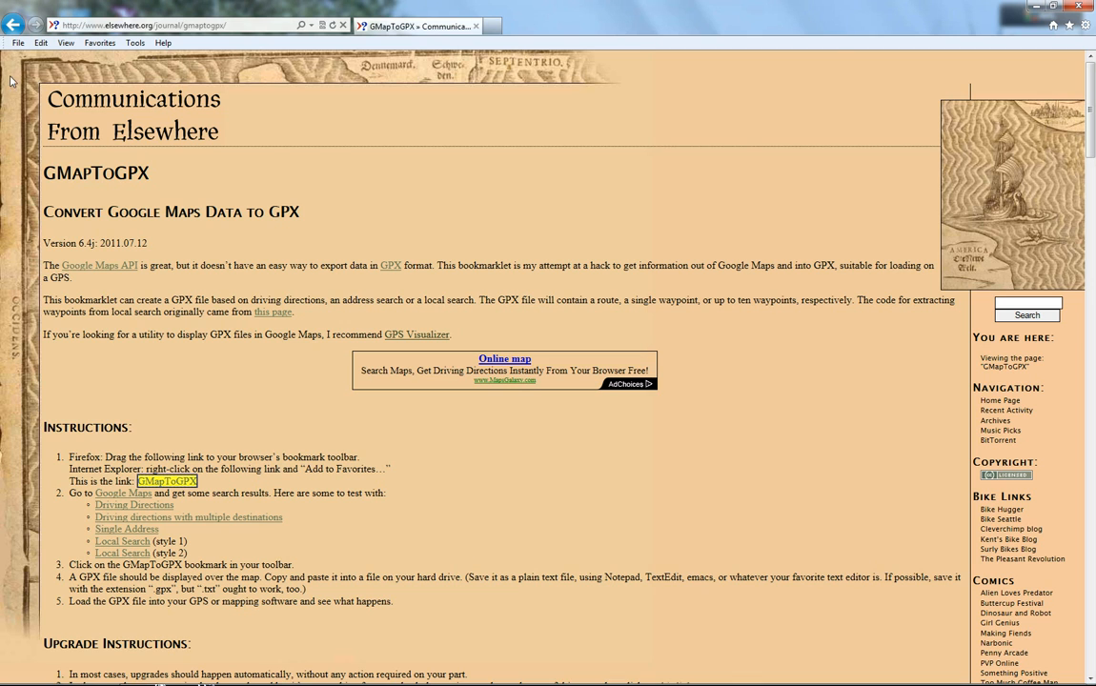
Step: Go back to the Google home page and open Google Maps
click(14, 27)
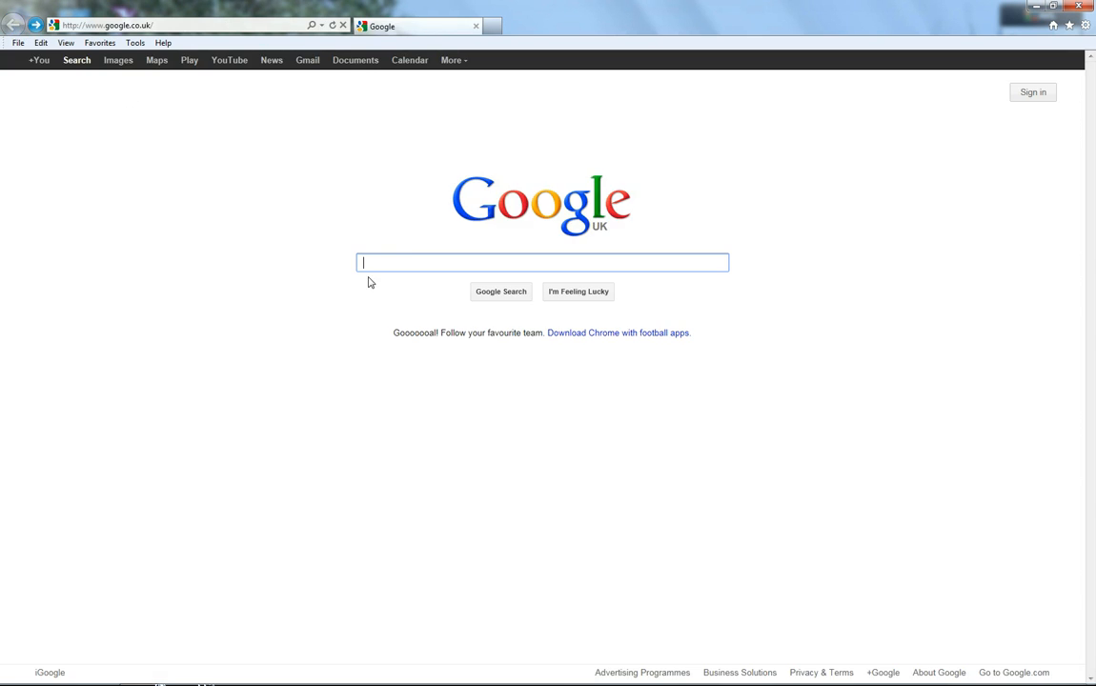
click(156, 61)
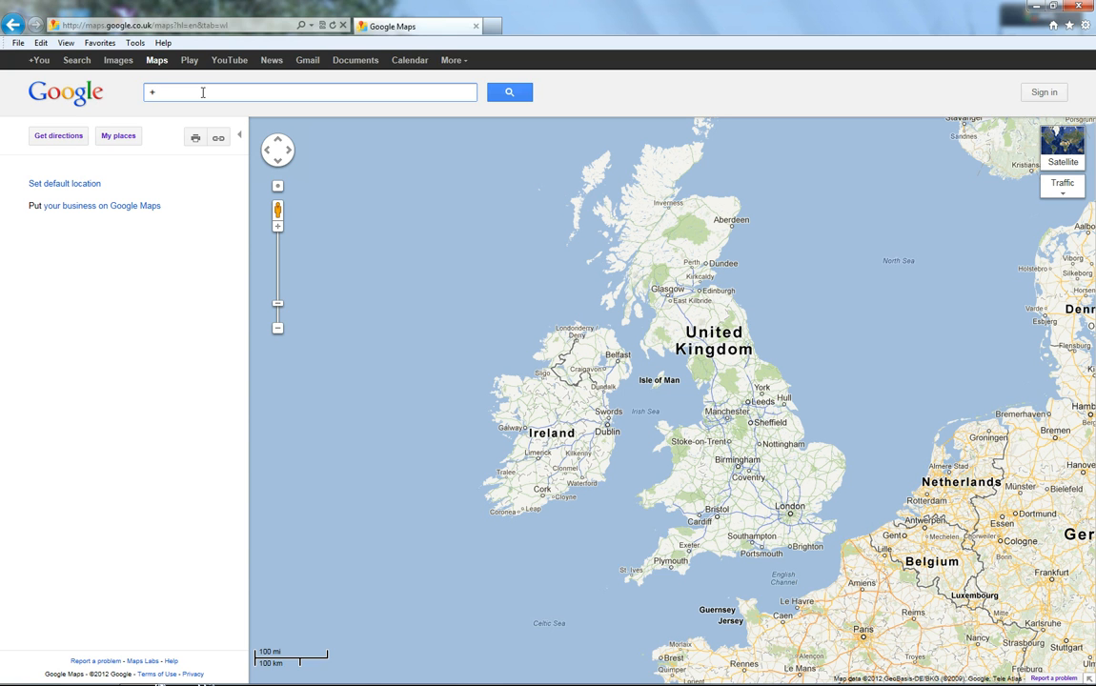
Step: Search the map for Bradford
text(rad)
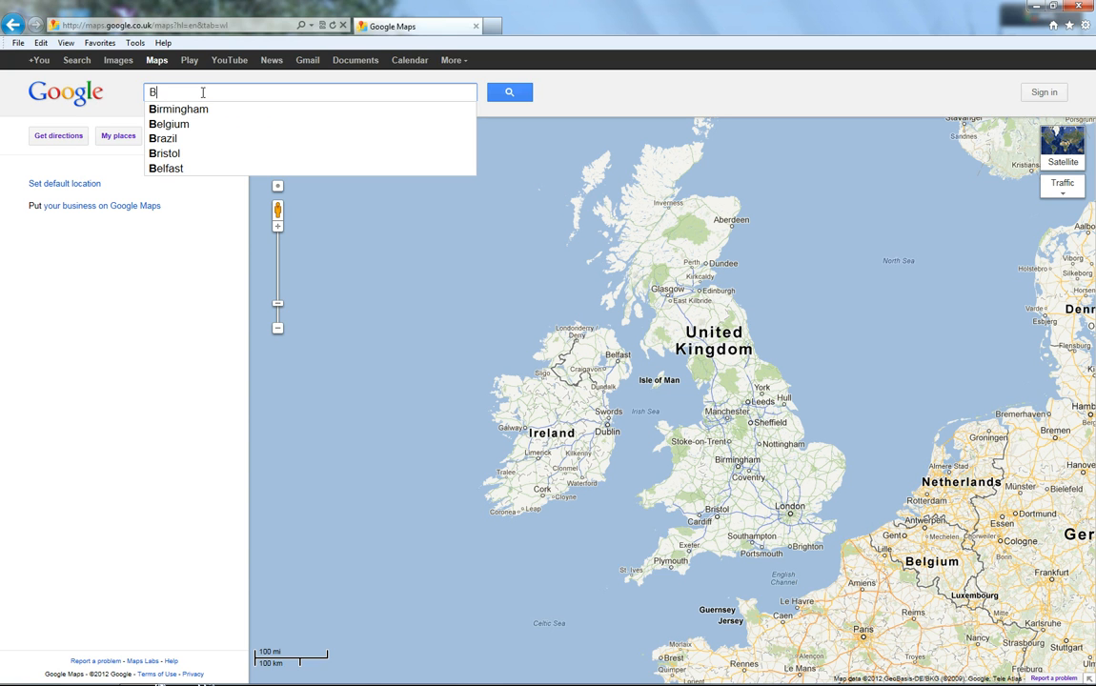
text(ford)
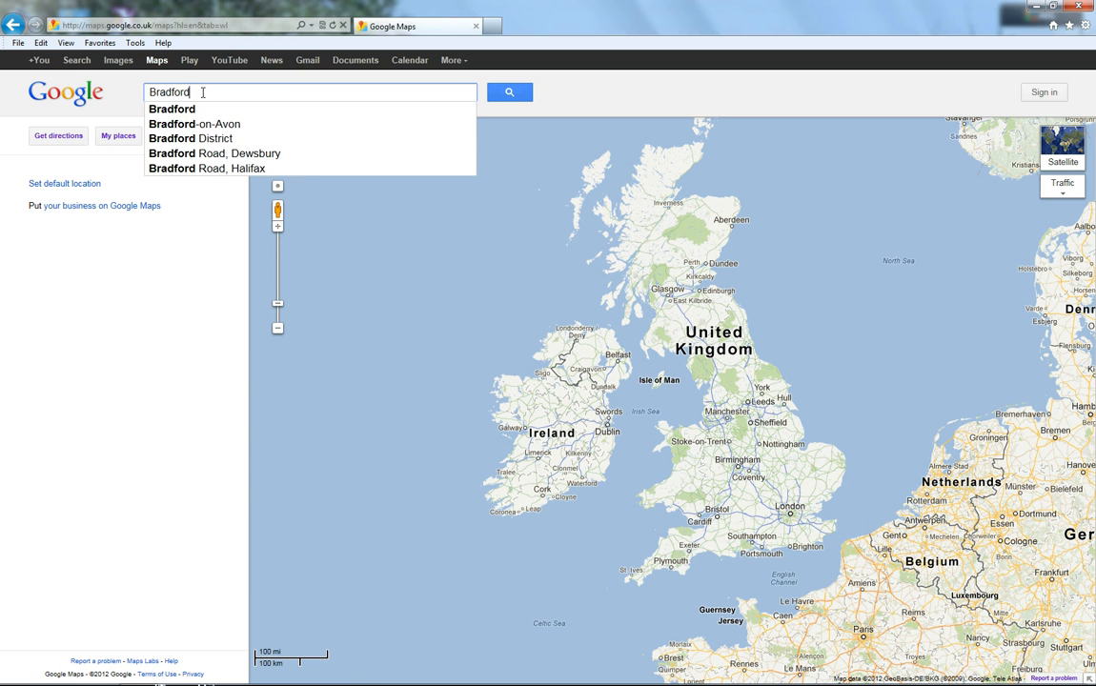
key(Return)
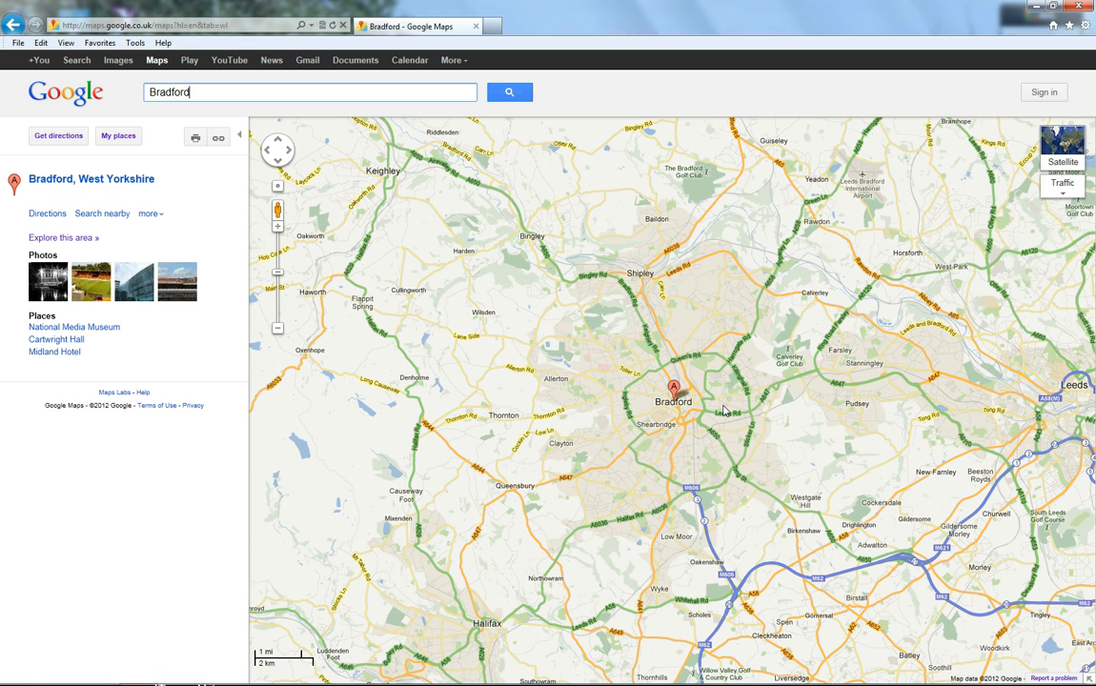
Step: Get driving directions starting from the Bradford marker with Dumfries as the destination
right_click(672, 389)
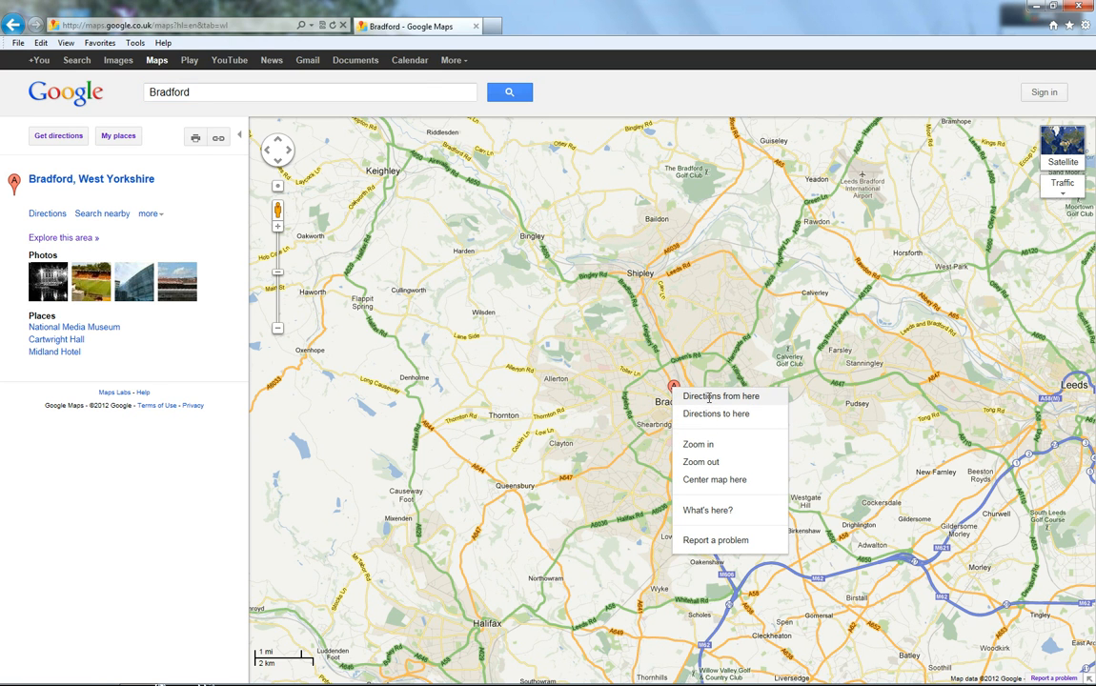
click(710, 395)
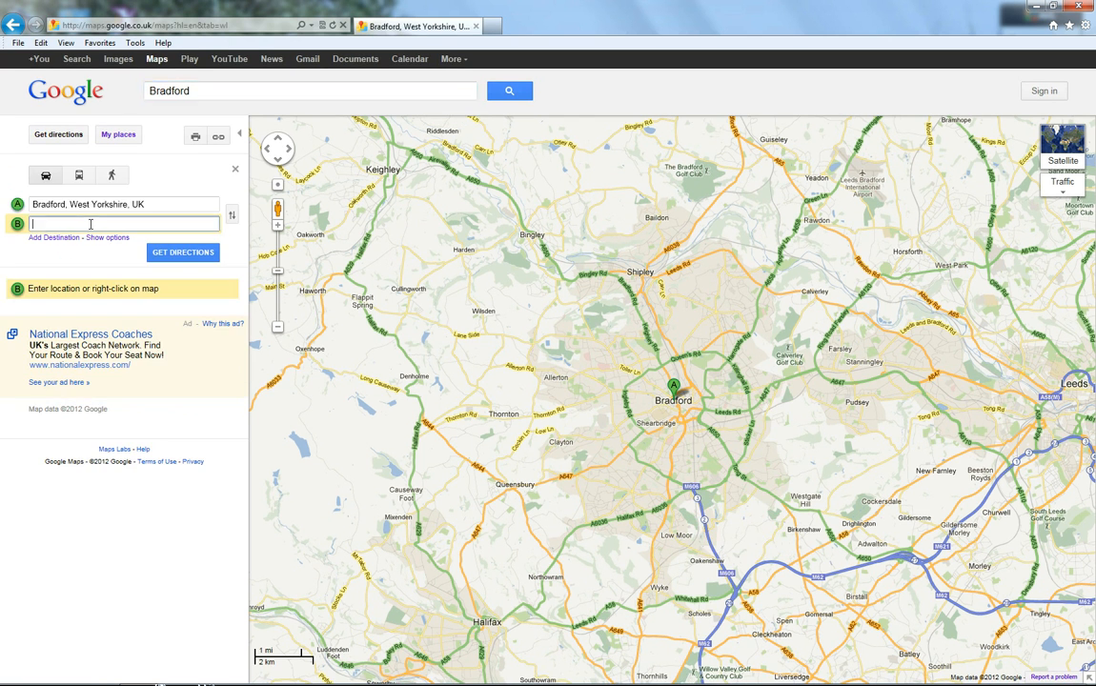
click(91, 224)
text(dumfries)
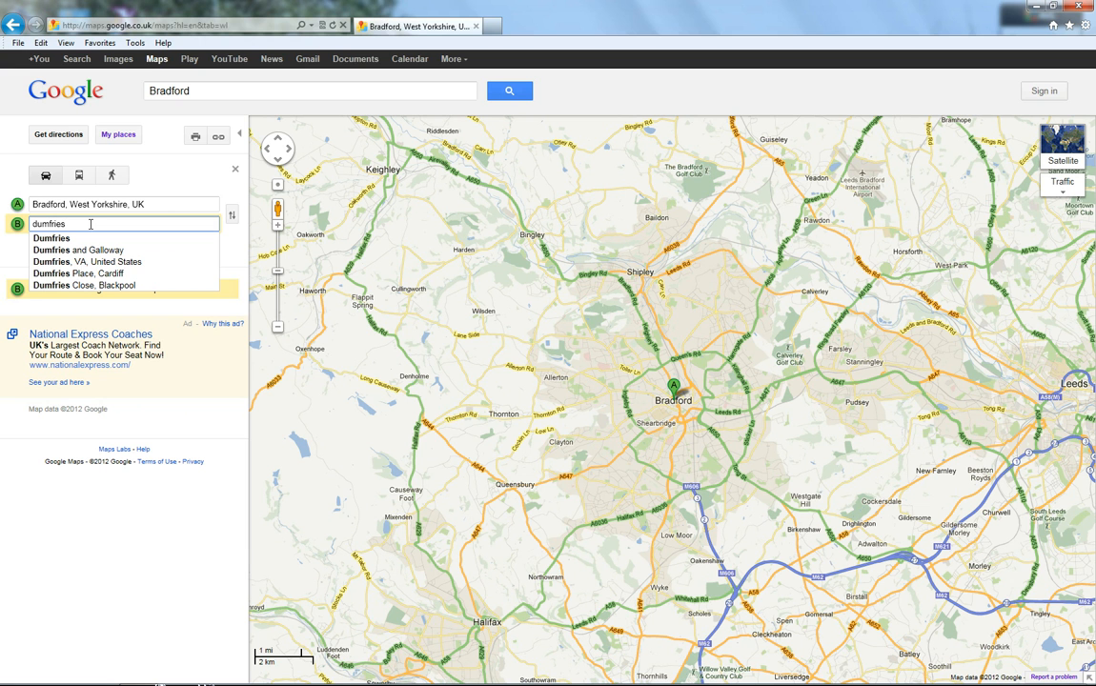
click(65, 238)
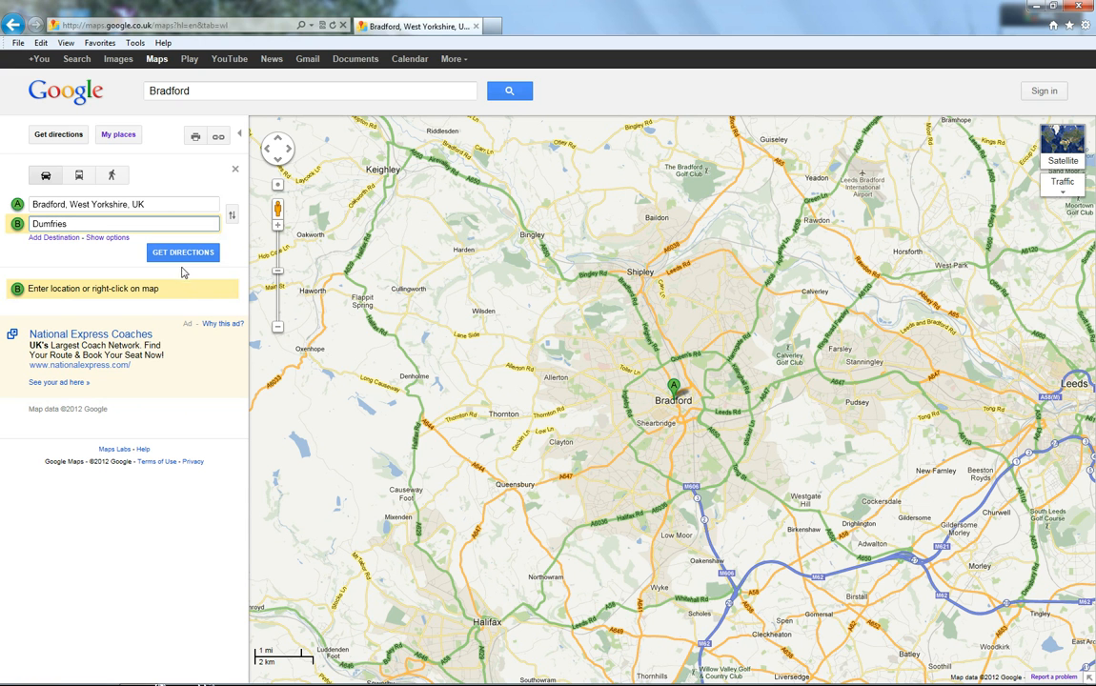
click(183, 253)
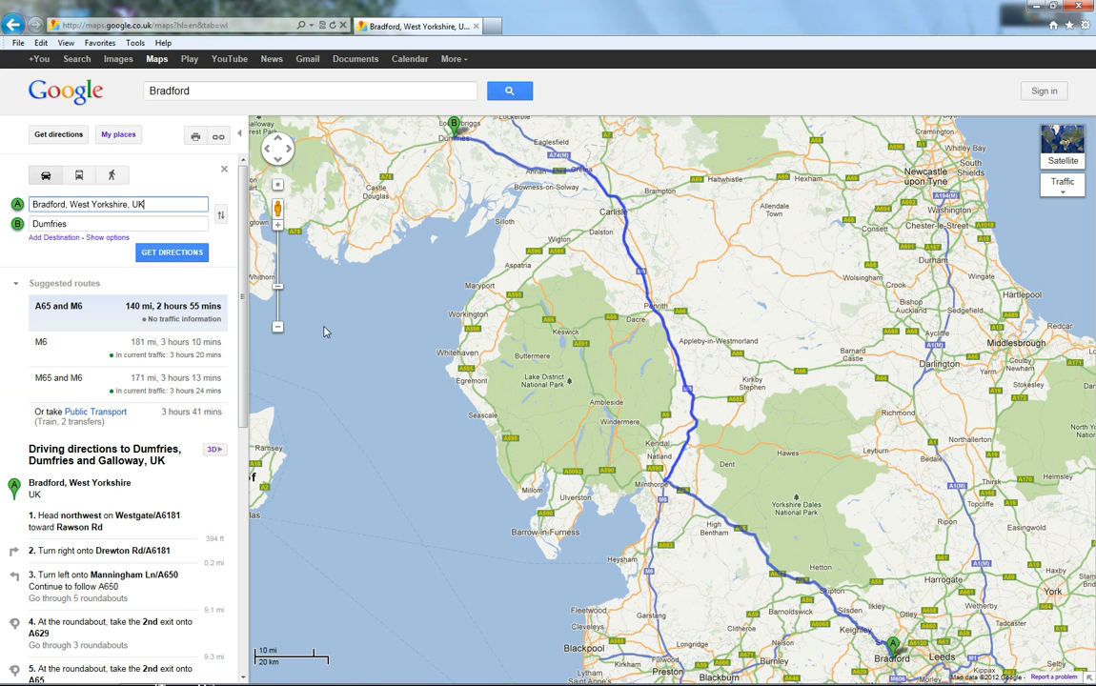
Step: Show the route options, enable Avoid highways and recalculate the directions
click(107, 237)
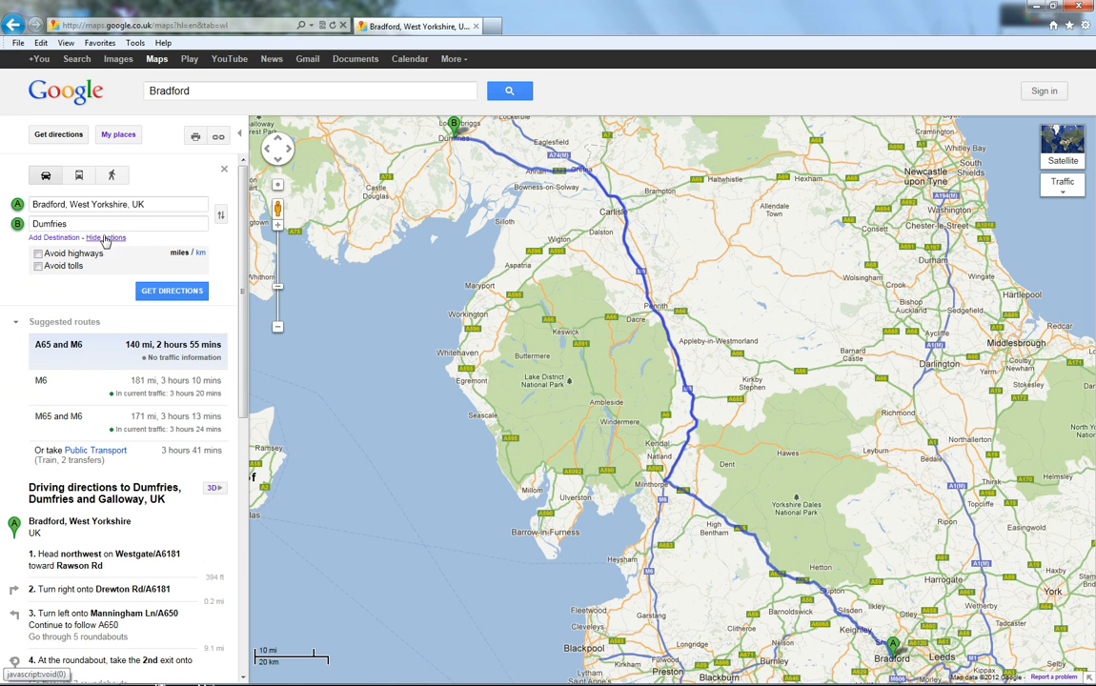
click(38, 253)
click(171, 292)
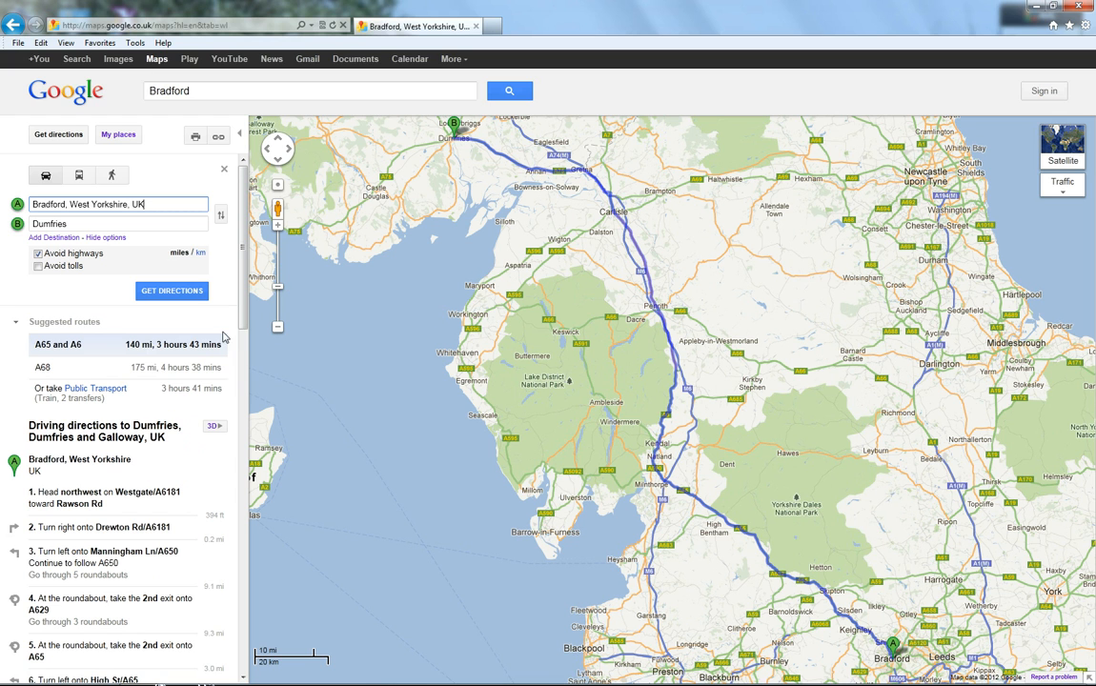
Step: Preview the alternative A68 route, then reselect the A65 and A6 route
click(174, 372)
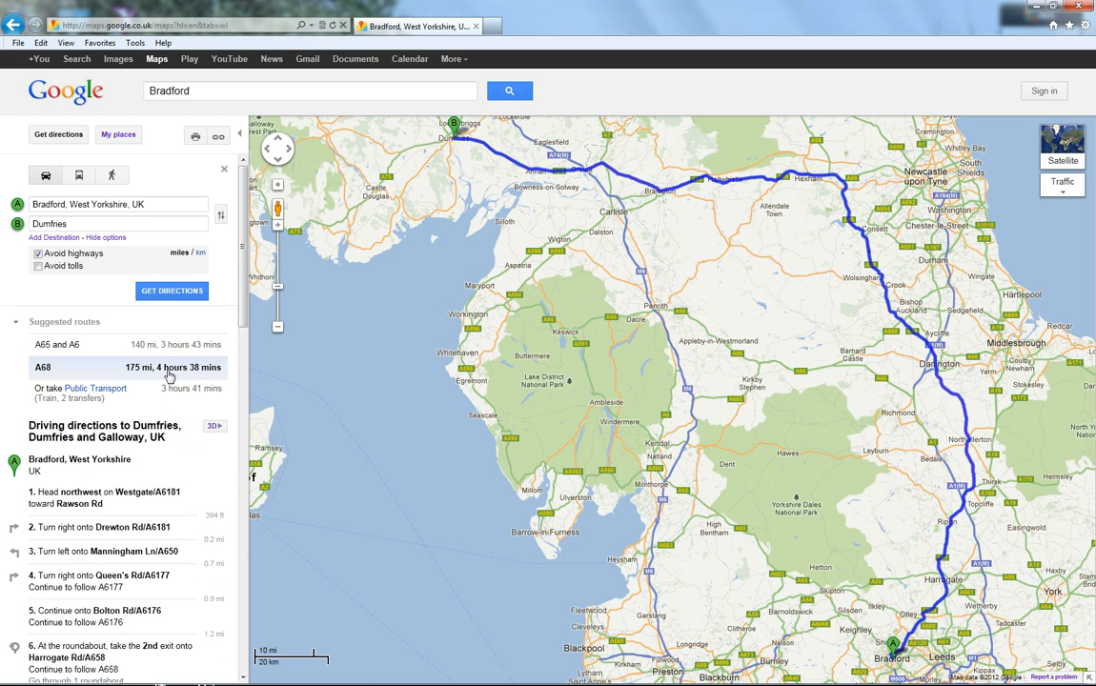
click(171, 345)
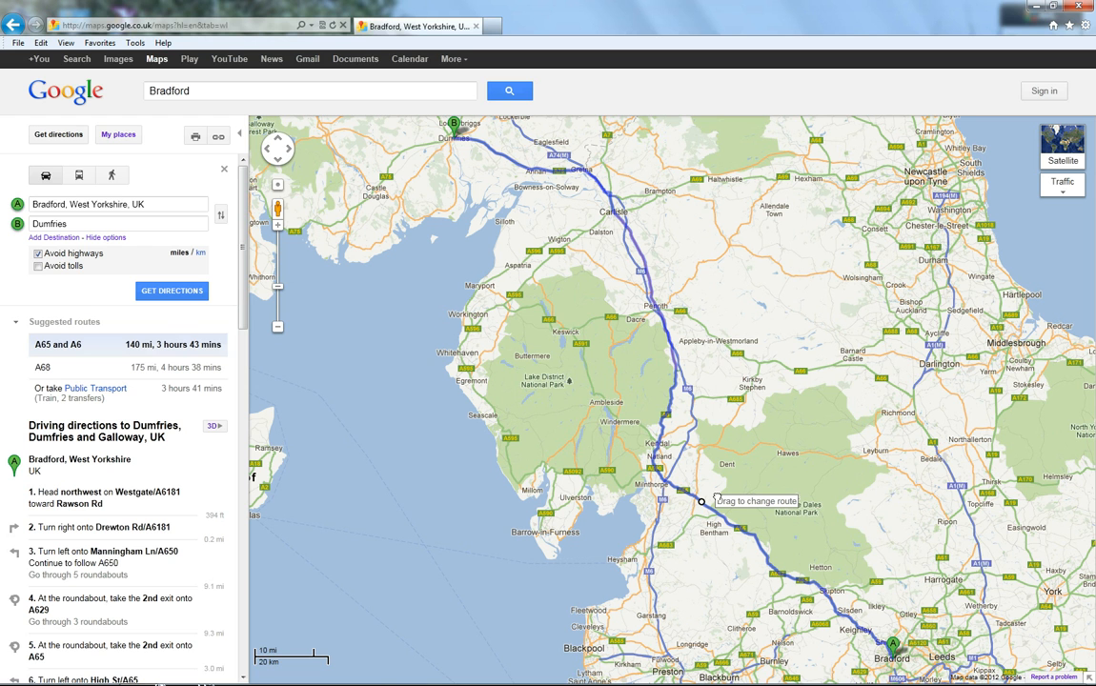
Step: Drag the route line east to near Leyburn and make that point a destination
drag(703, 502, 884, 464)
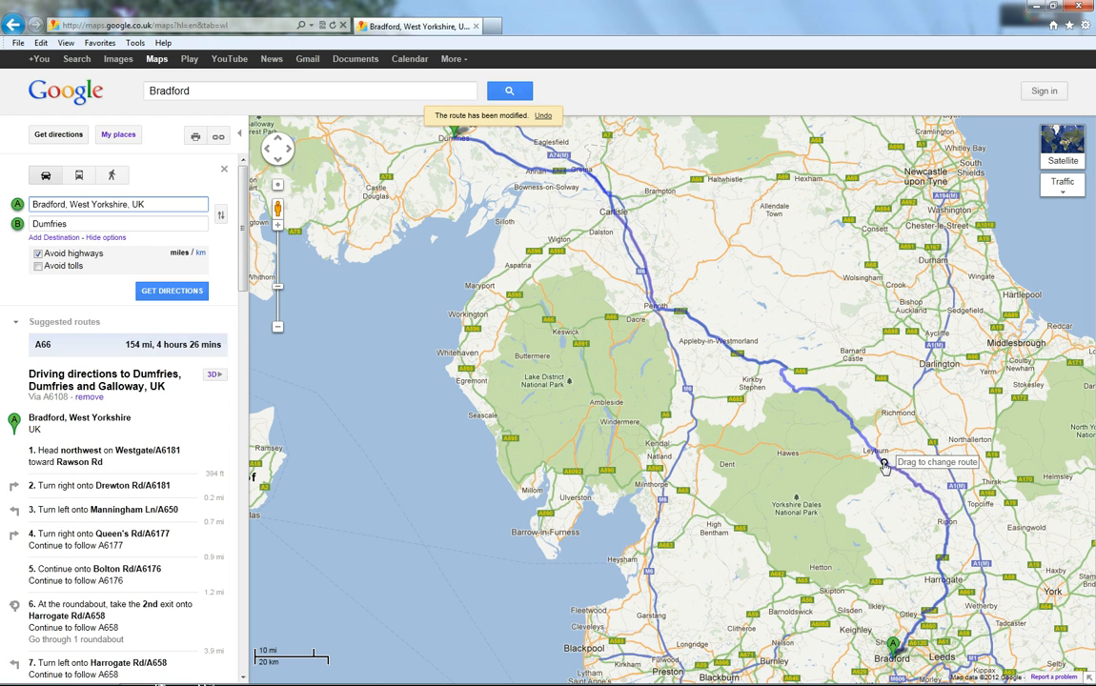
right_click(885, 465)
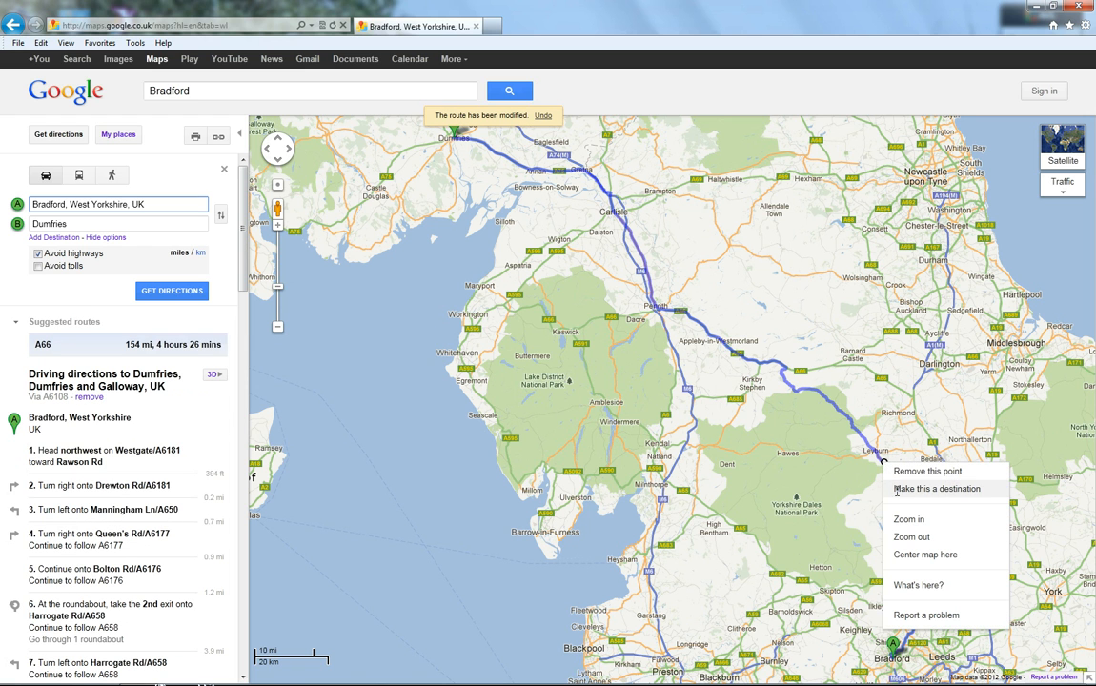
click(896, 490)
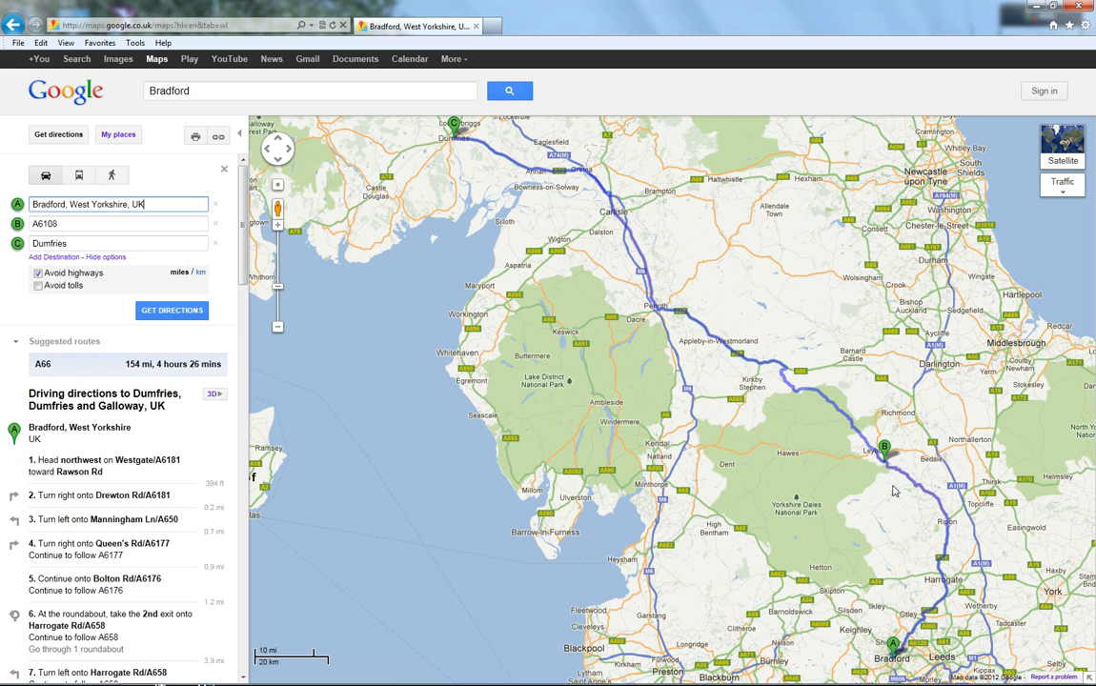
Step: Zoom in around Middleham and reposition waypoint B slightly east along the A6108
mouse_move(941, 455)
mouse_down()
mouse_move(795, 417)
mouse_move(772, 422)
mouse_up()
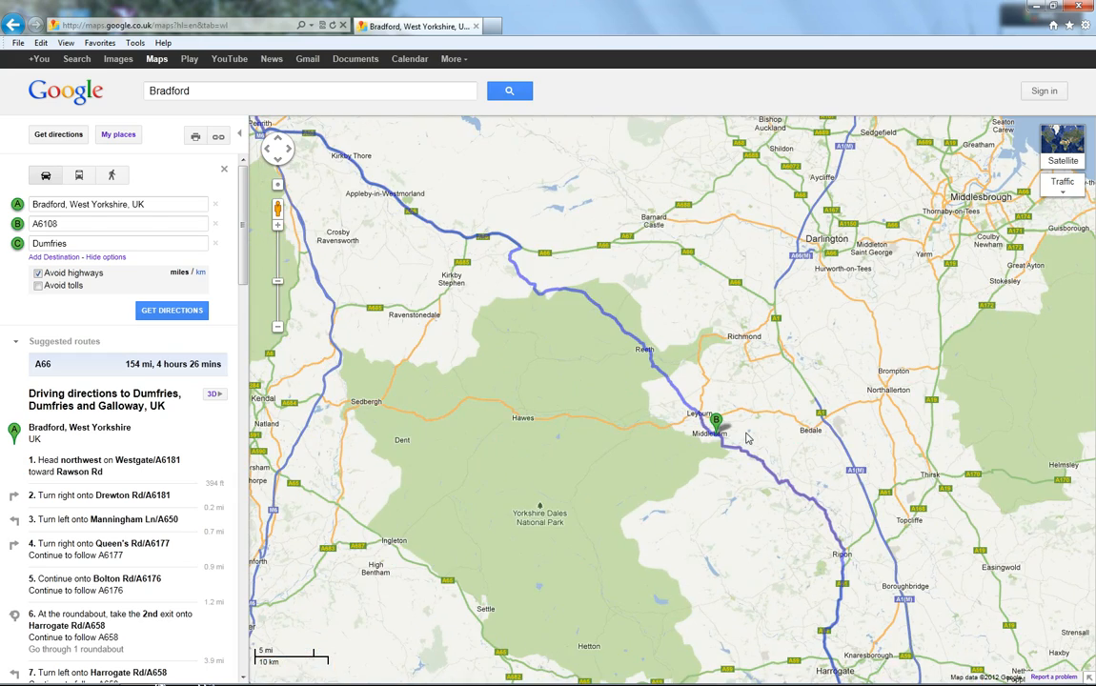
double_click(747, 438)
double_click(730, 429)
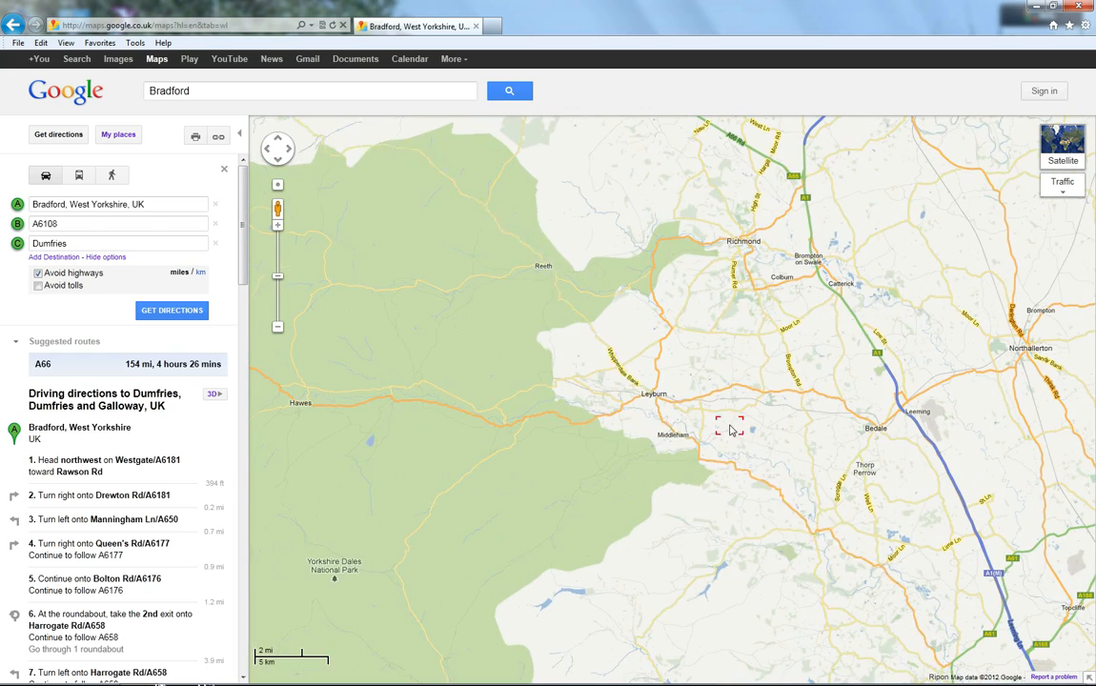
double_click(617, 387)
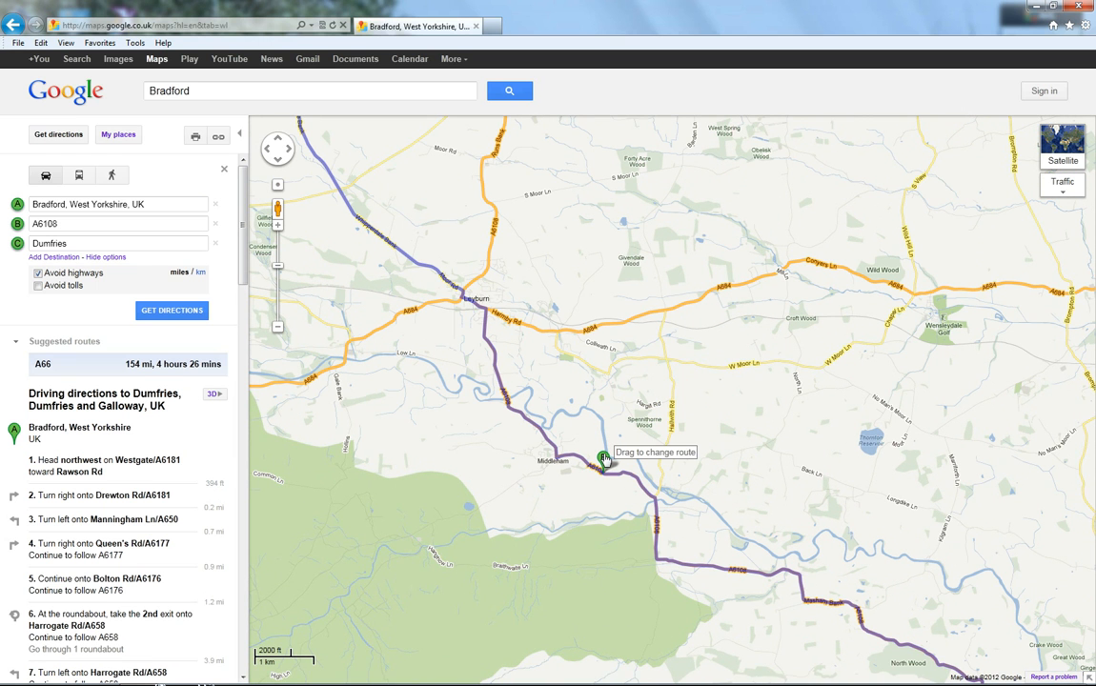
drag(603, 459, 661, 454)
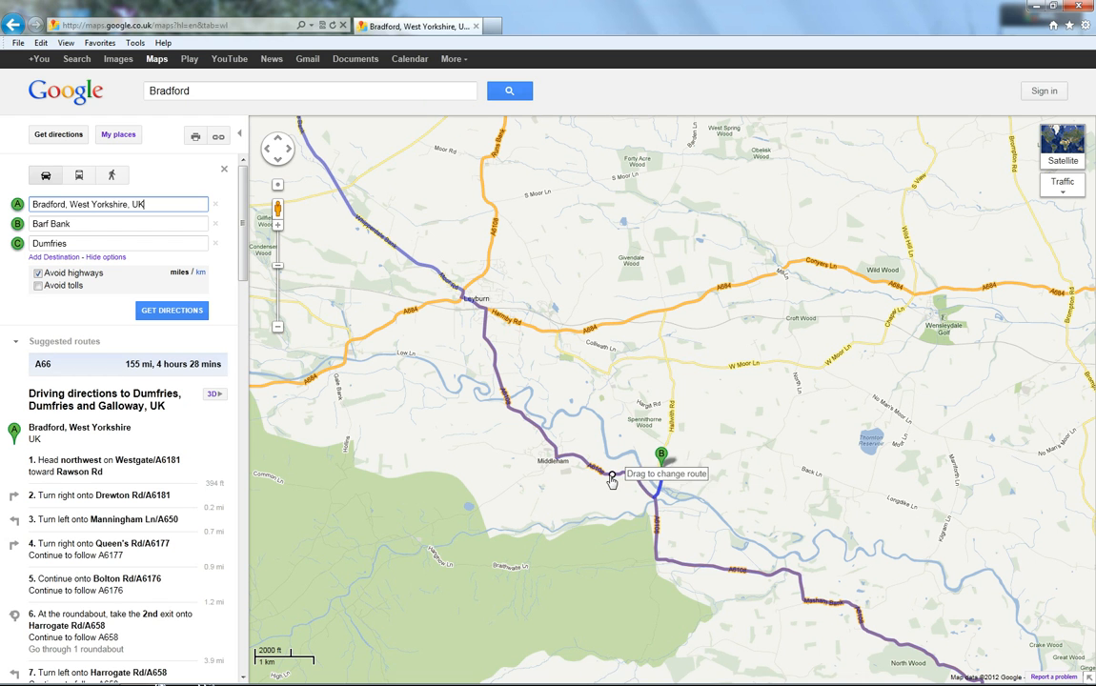
drag(659, 453, 629, 459)
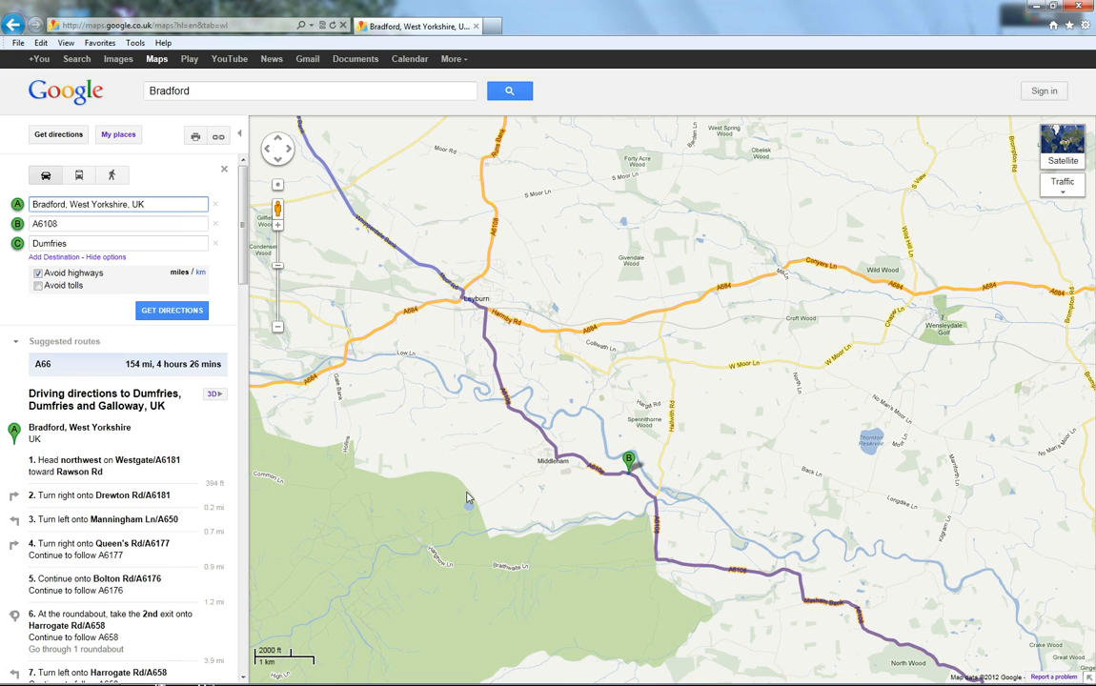
Step: Zoom out to review the whole route from Bradford via waypoint B to Dumfries
scroll(502, 467, down, 2)
scroll(653, 430, down, 1)
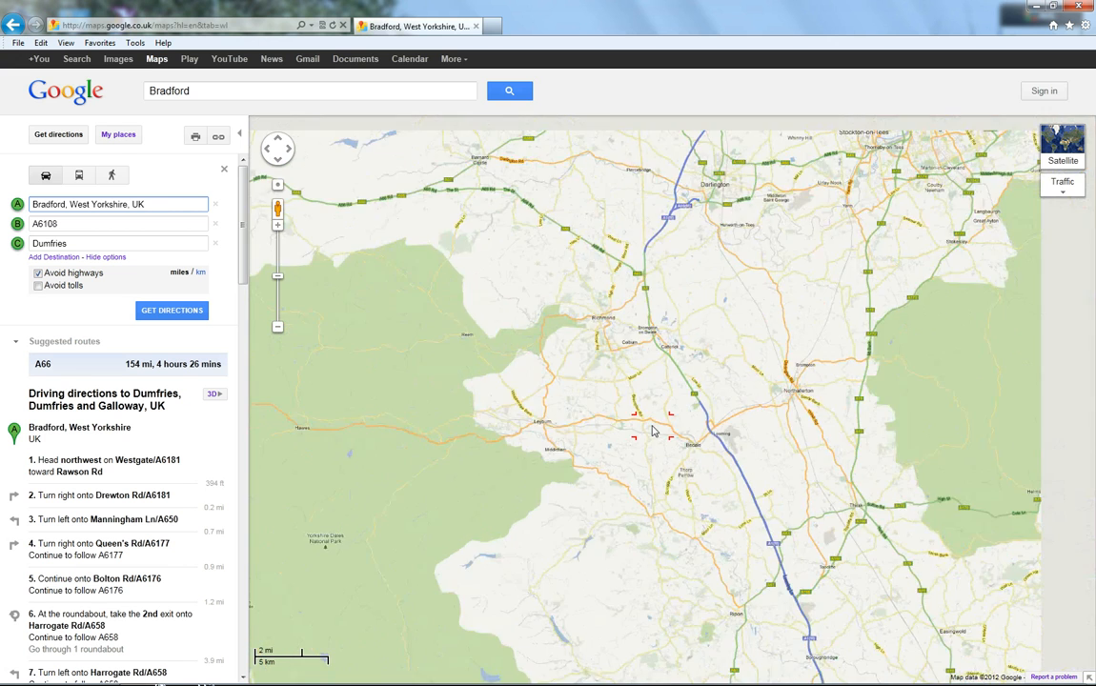
scroll(653, 431, down, 2)
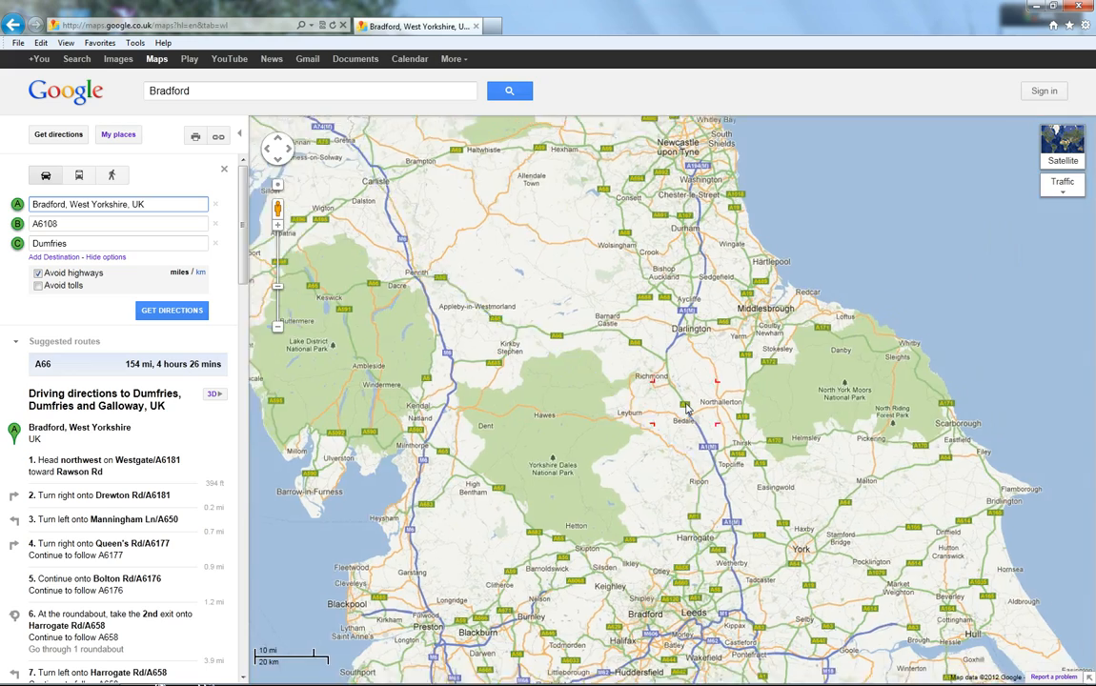
scroll(686, 408, down, 1)
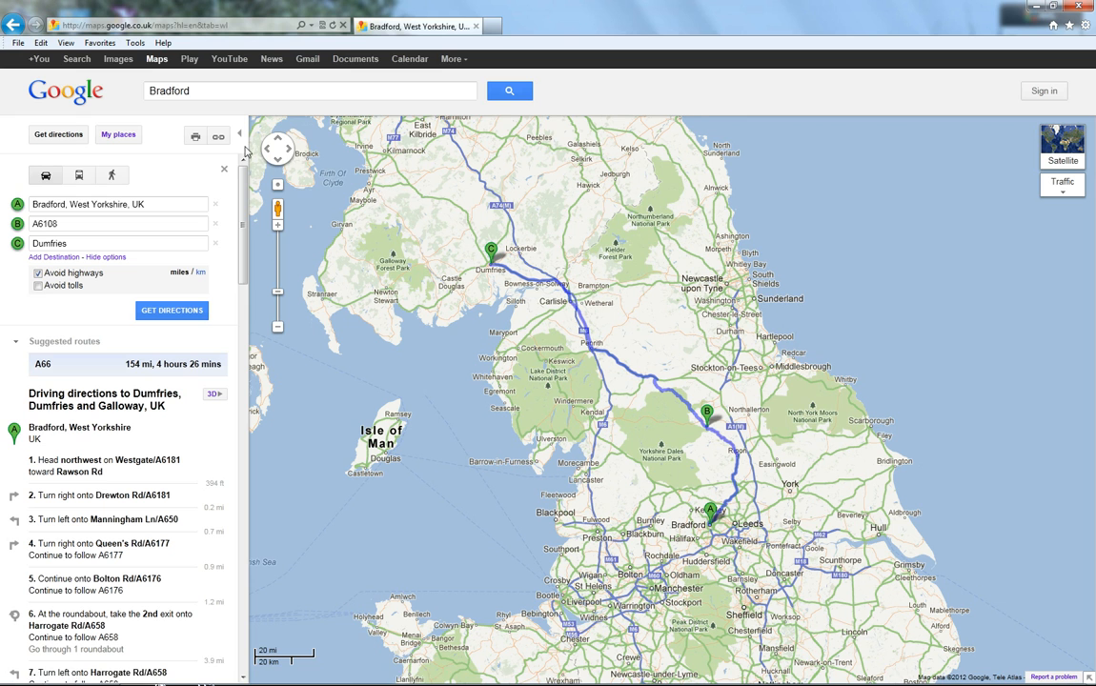
Step: Generate a short URL link for the route and copy it
click(218, 138)
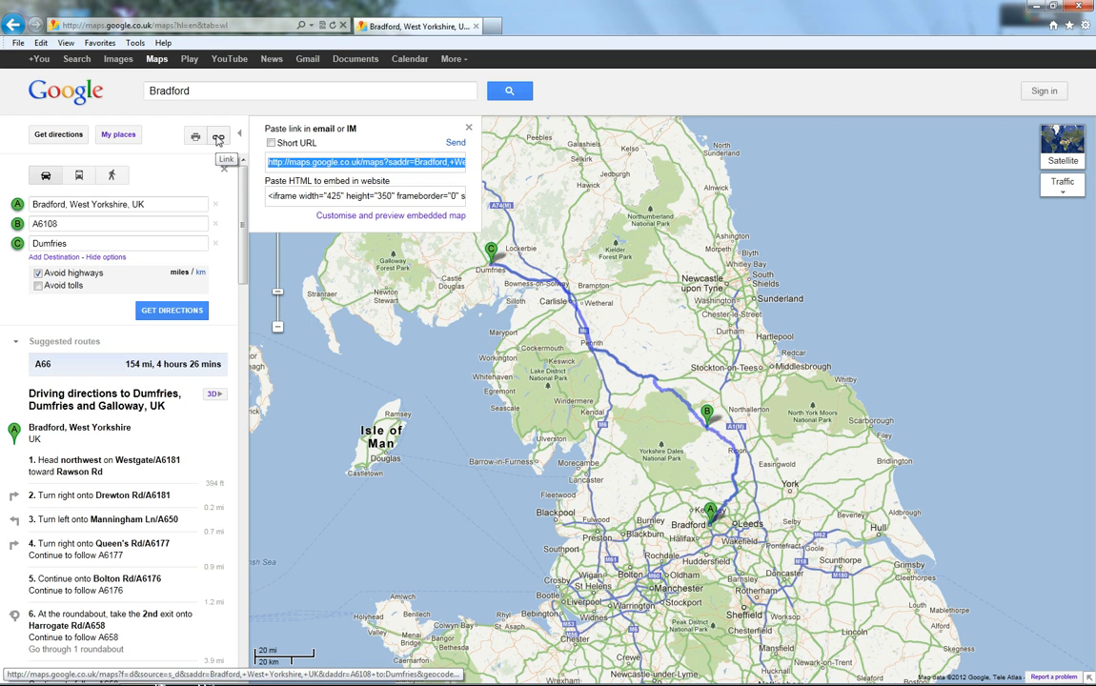
click(272, 142)
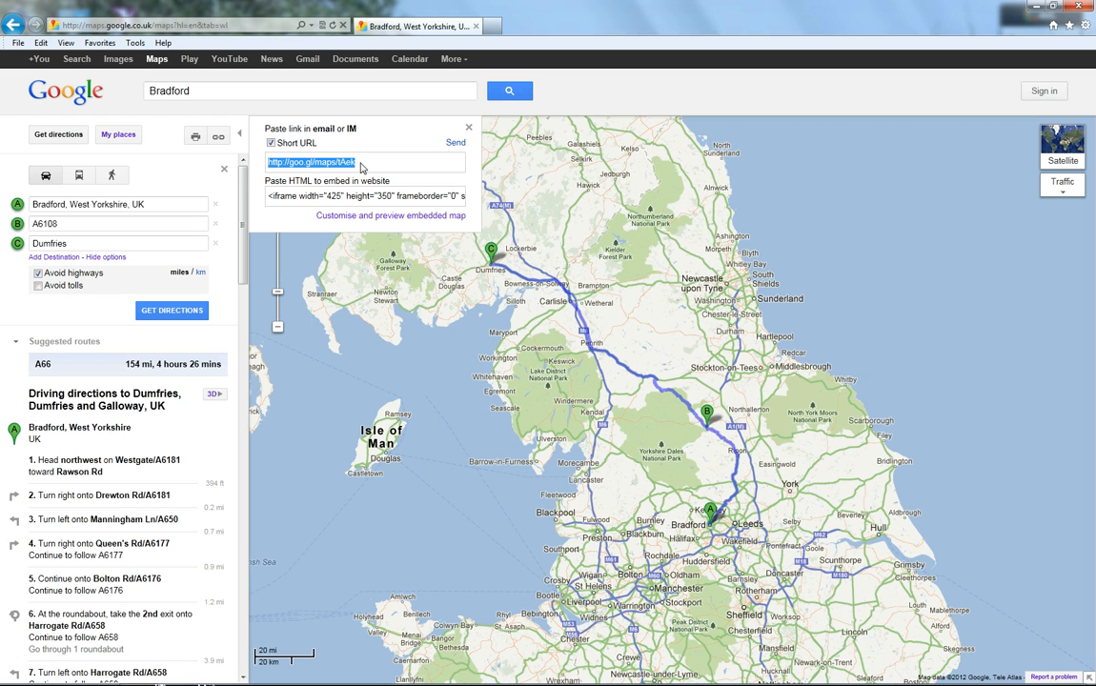
right_click(312, 163)
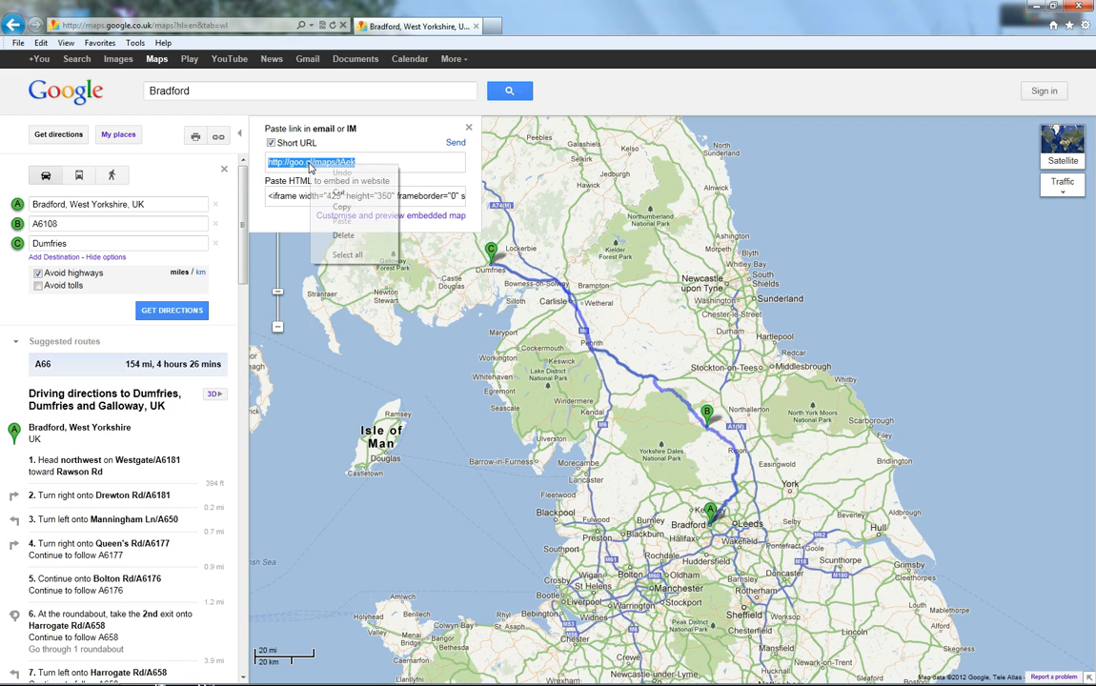
click(343, 208)
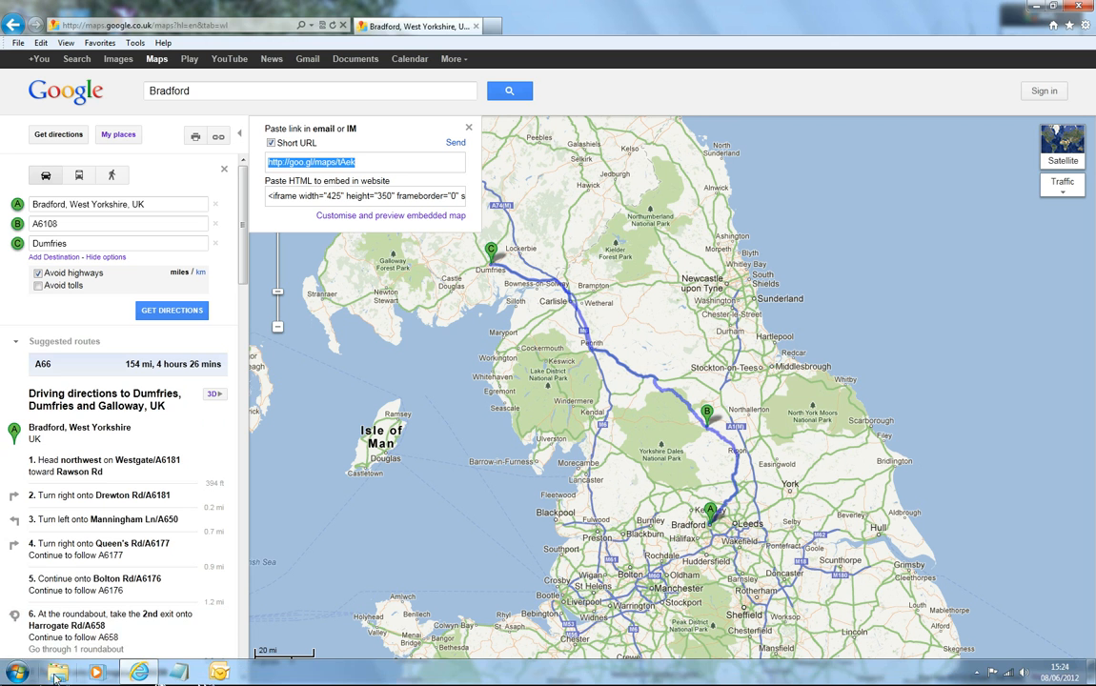
Step: Open Word, type "Bradford to Dumfries" and paste the short route link after it
click(19, 678)
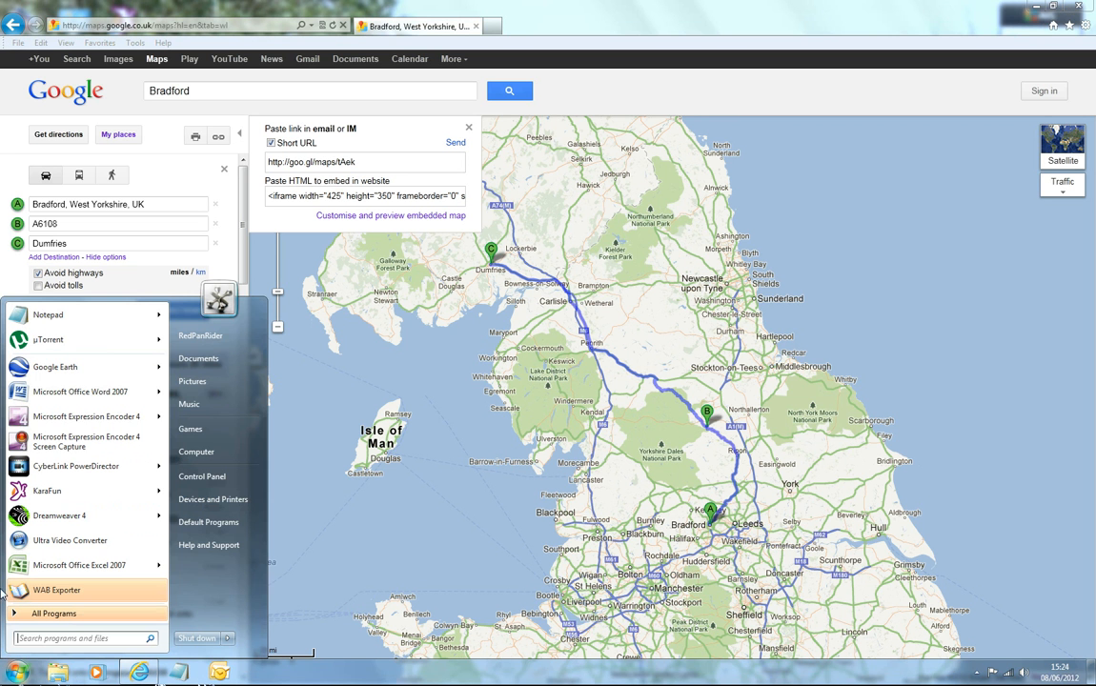
click(60, 395)
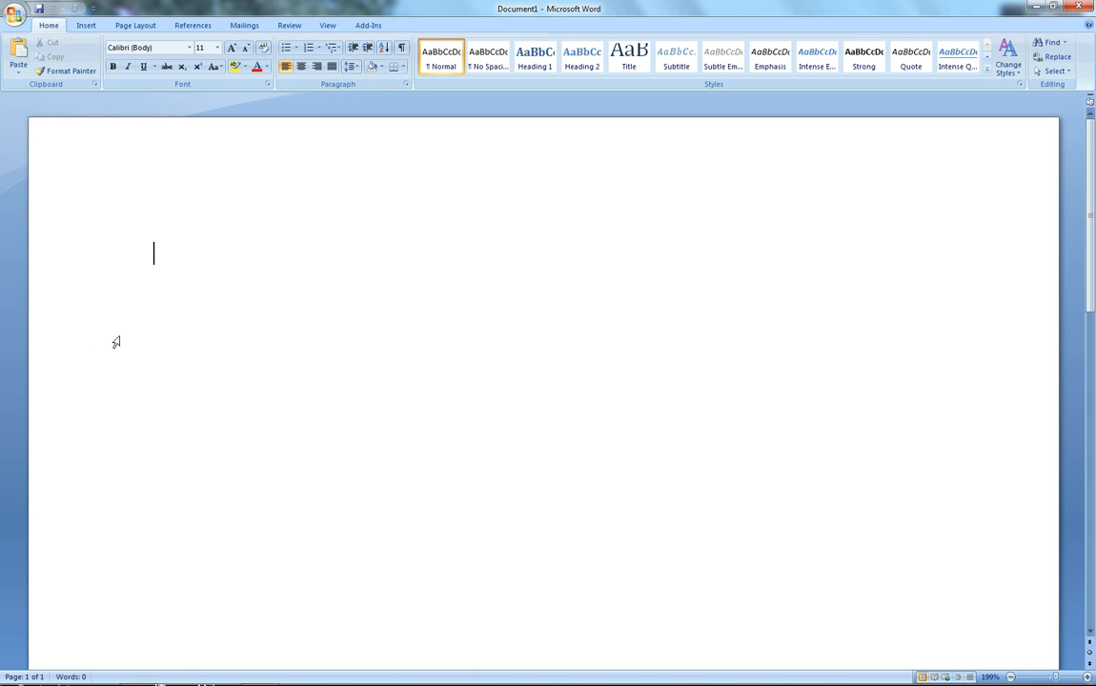
text(Br)
text(adford to Du)
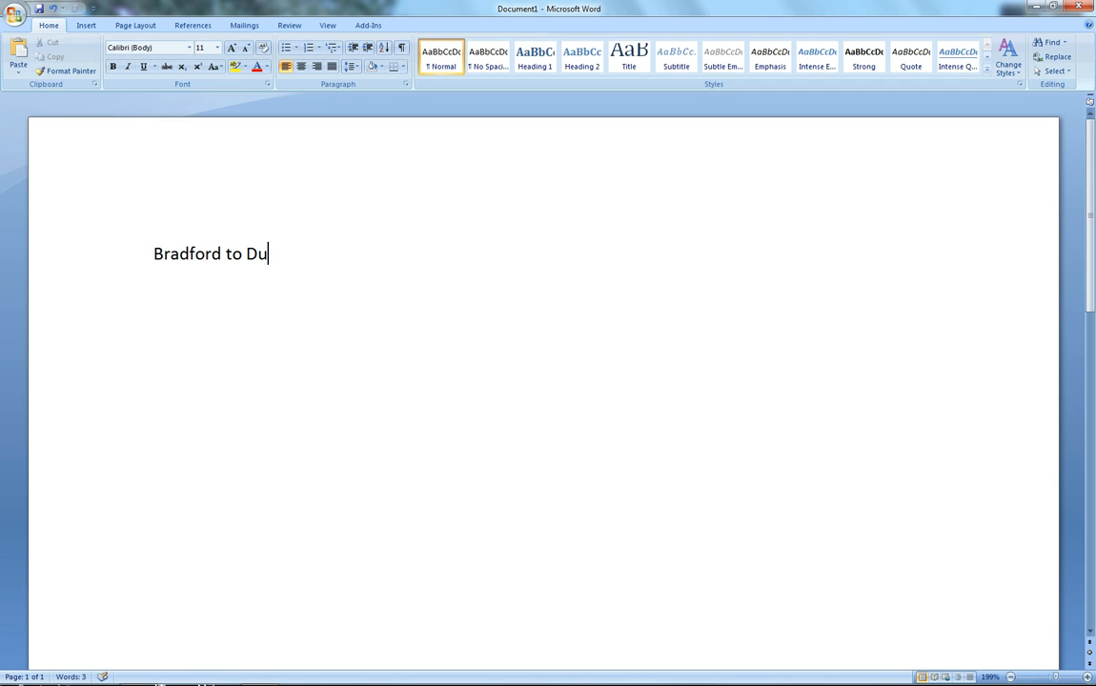
text(mfries)
key(ctrl+v)
key(Return)
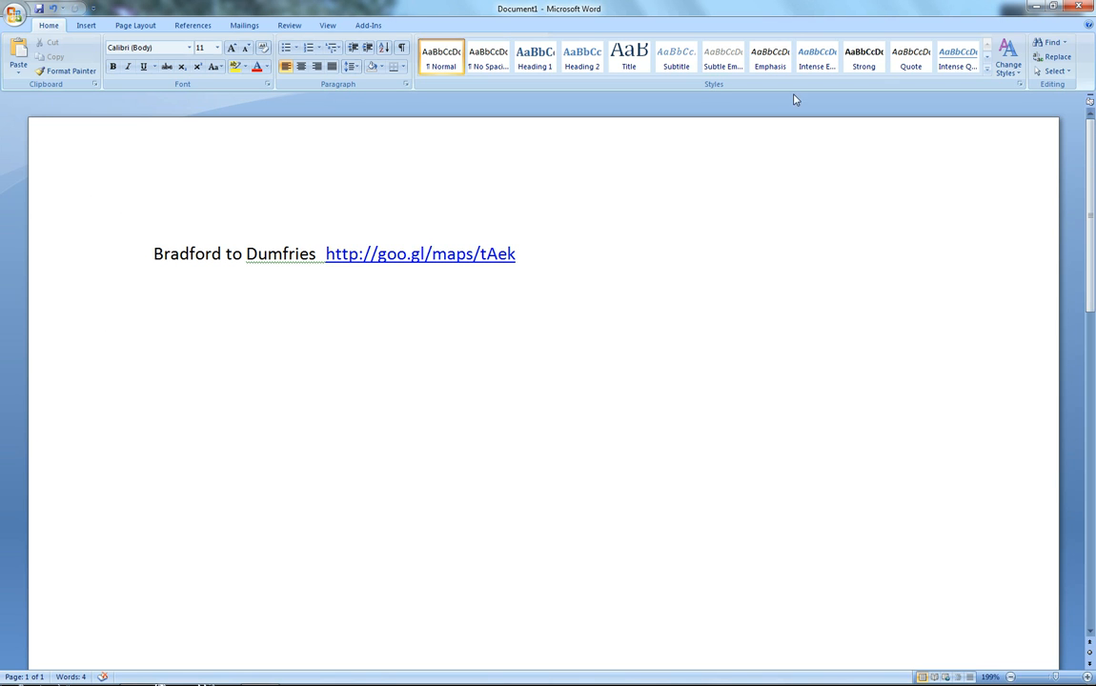
Step: Close the link dialog in the browser, then open the short link from the Word document to test it
key(alt+Tab)
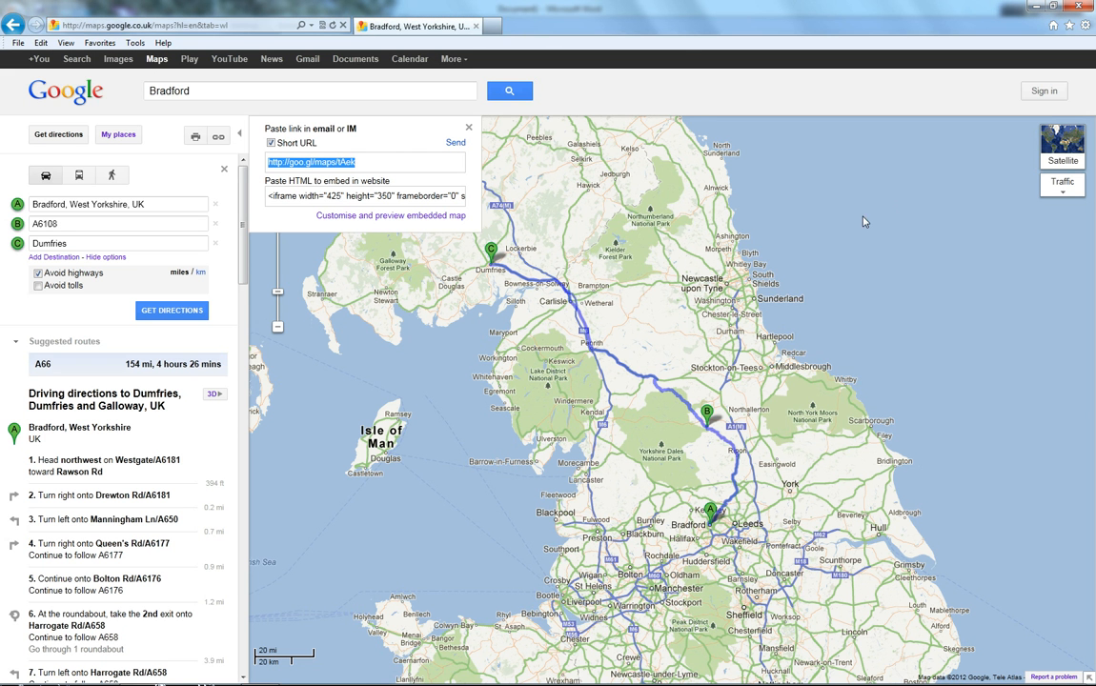
click(469, 129)
scroll(795, 238, down, 2)
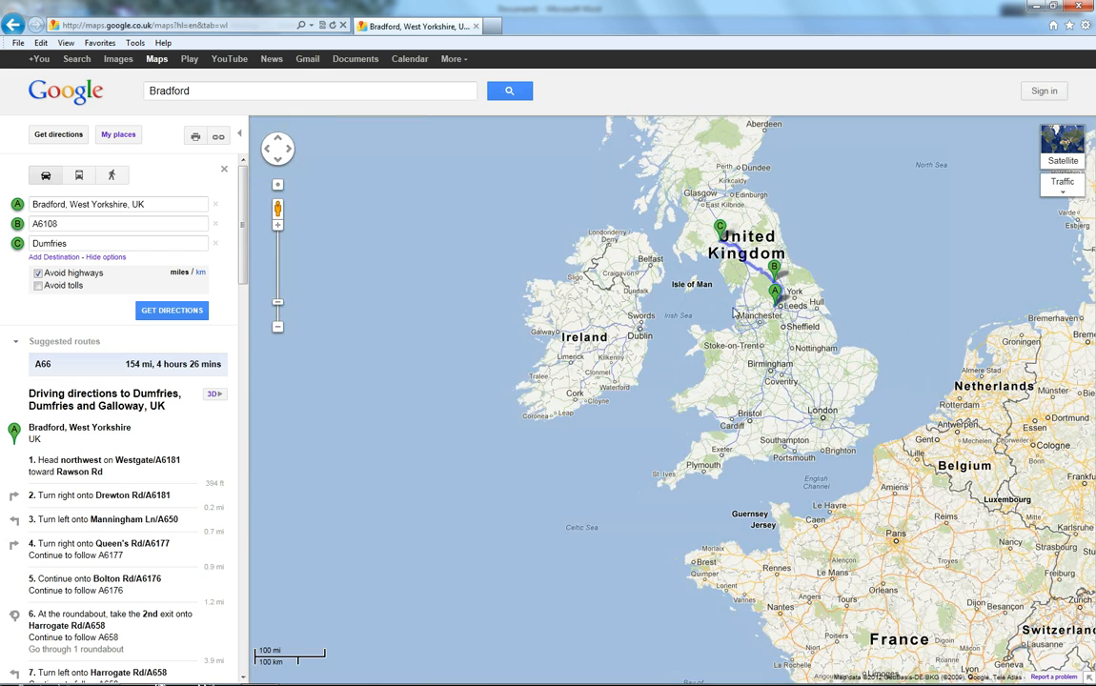
drag(727, 310, 650, 436)
key(alt+Tab)
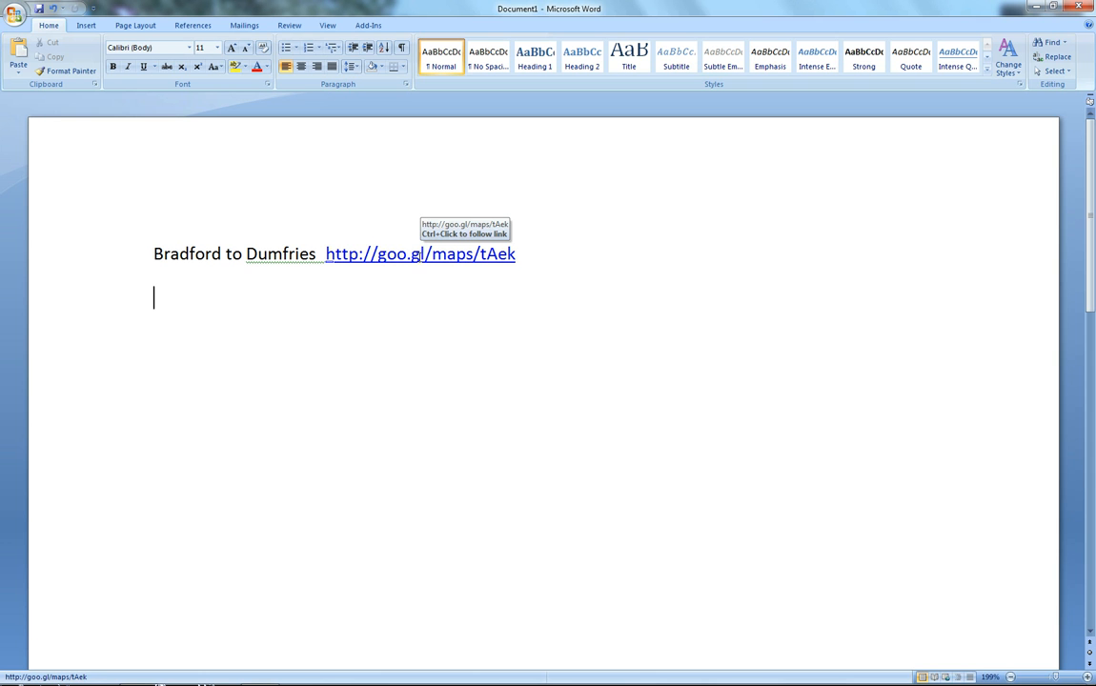
ctrl+click(419, 259)
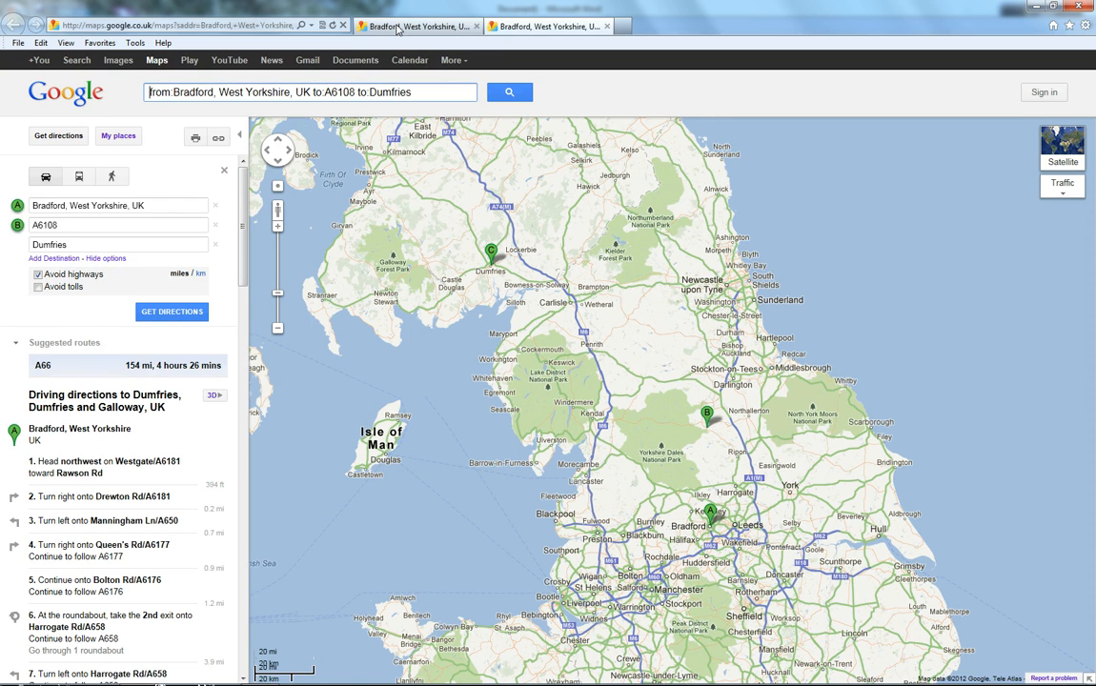
Step: Compare the two route tabs and close the original, keeping the tab opened from the short link
click(398, 28)
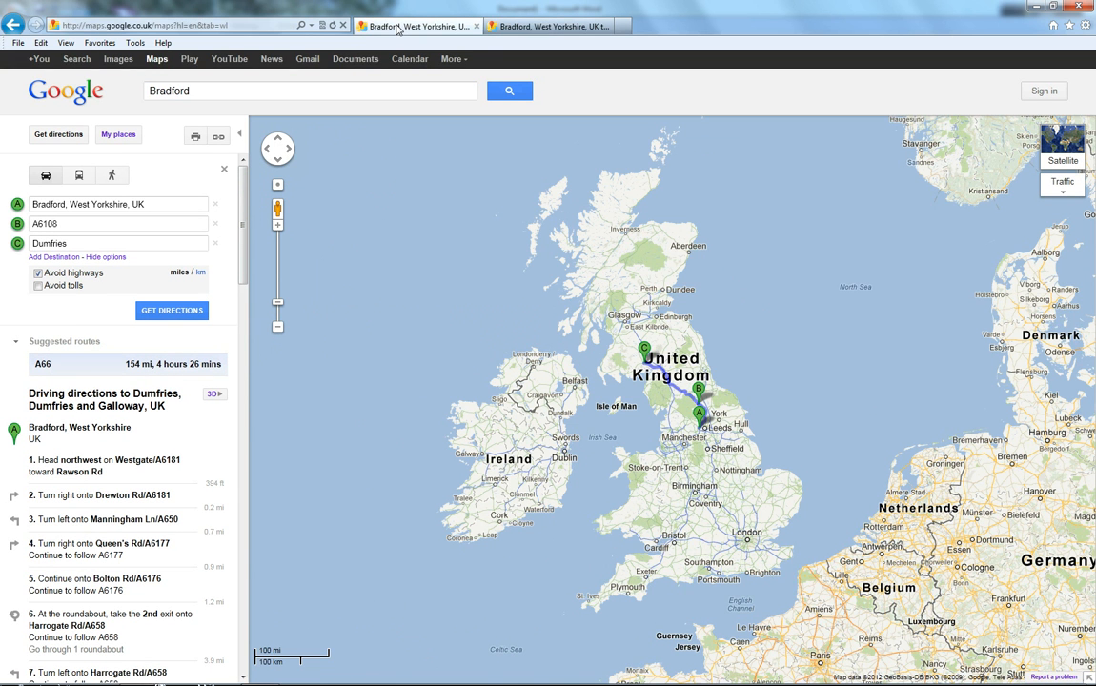
click(546, 29)
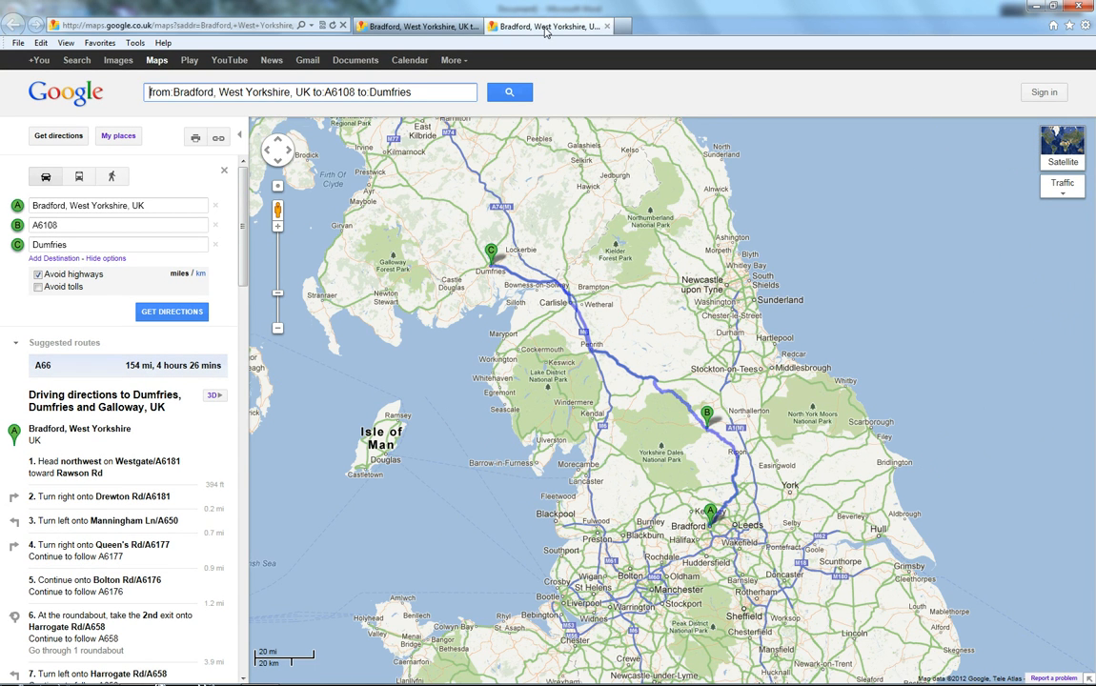
click(607, 27)
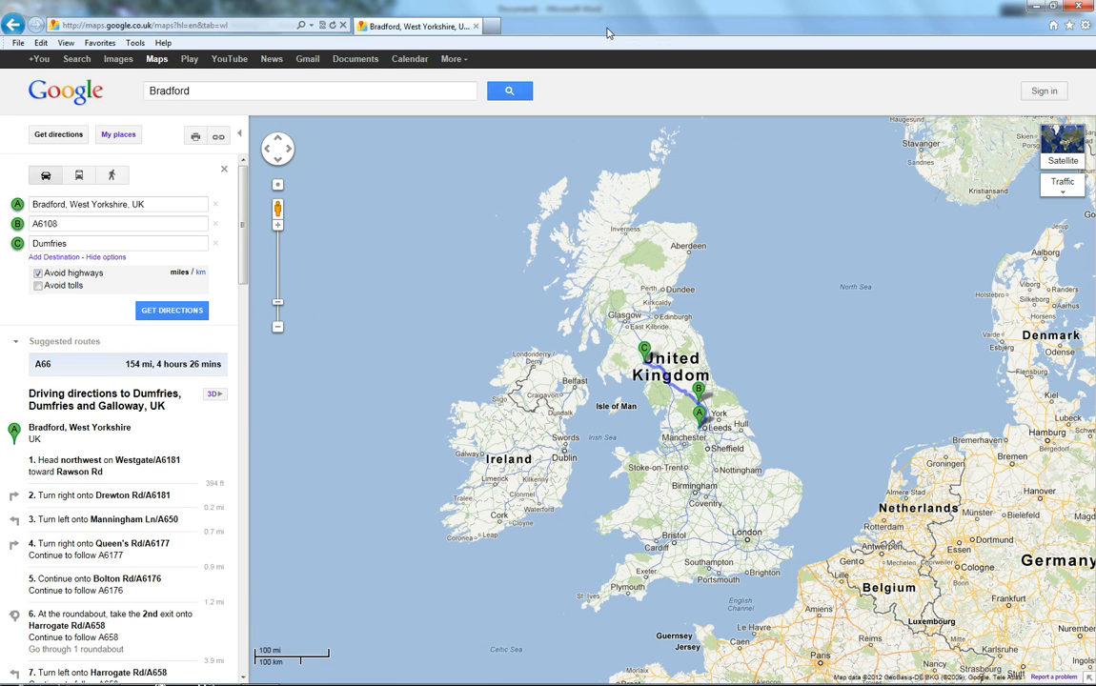
click(475, 27)
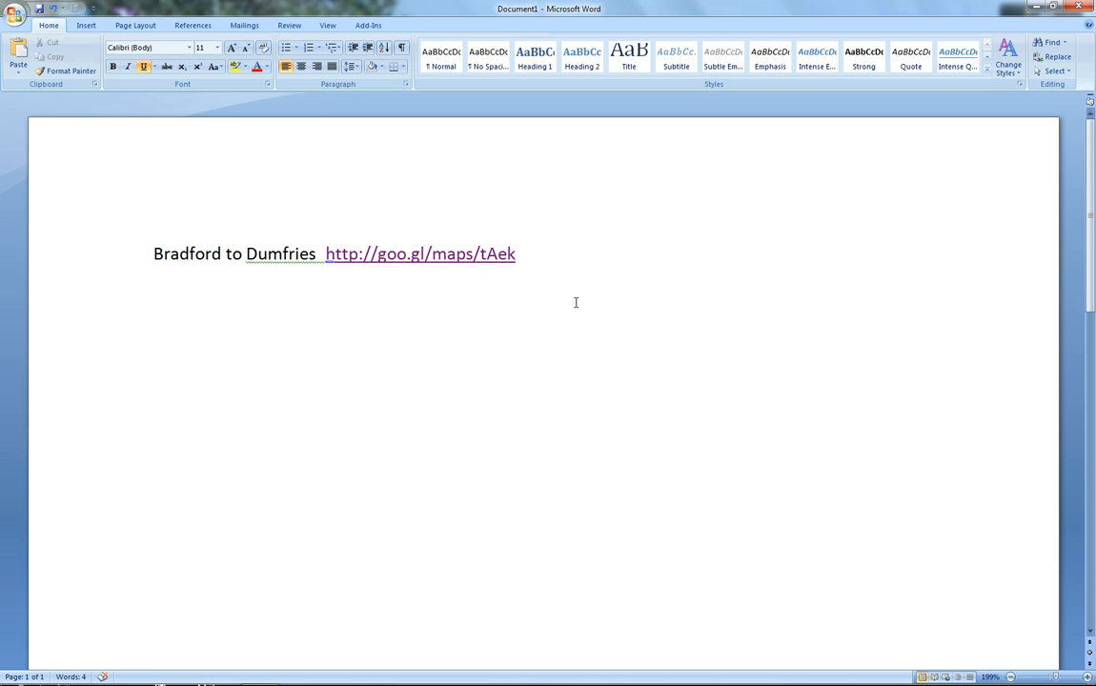
ctrl+click(416, 257)
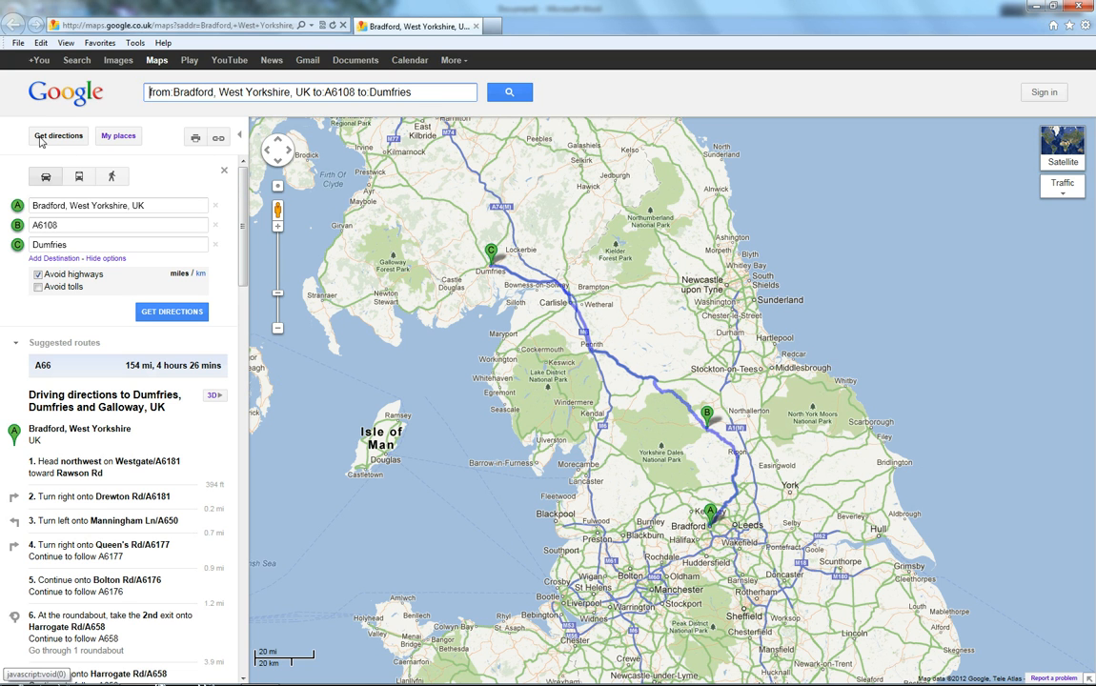
Step: Run the GMapToGPX bookmarklet on the route and switch its output to the full track
click(100, 44)
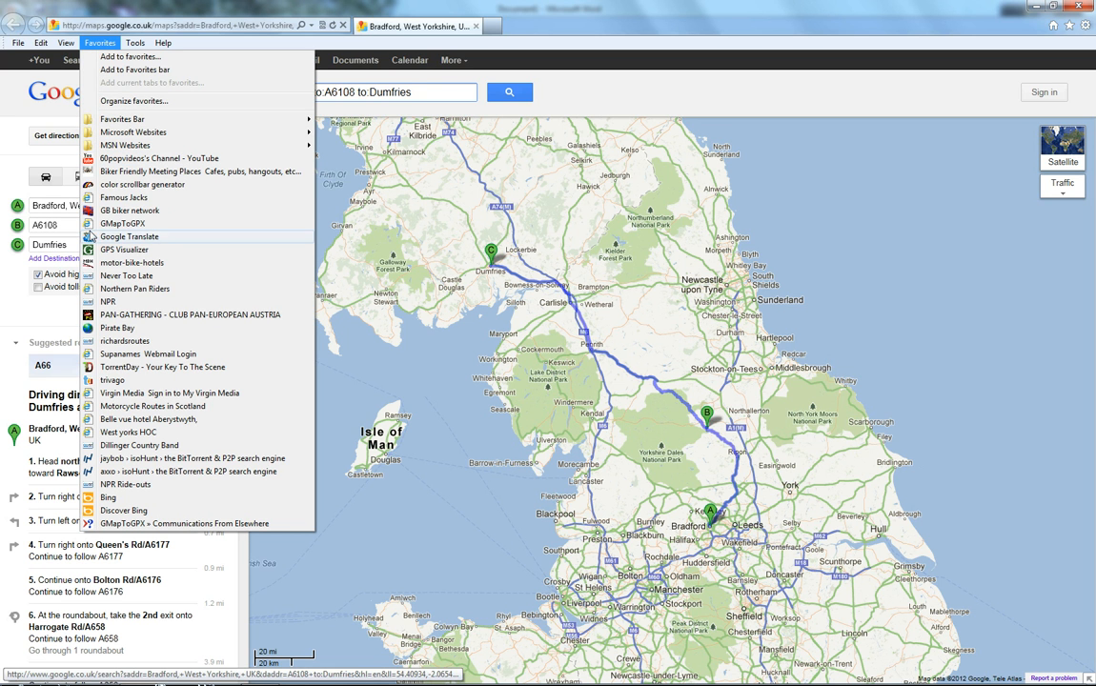
click(122, 225)
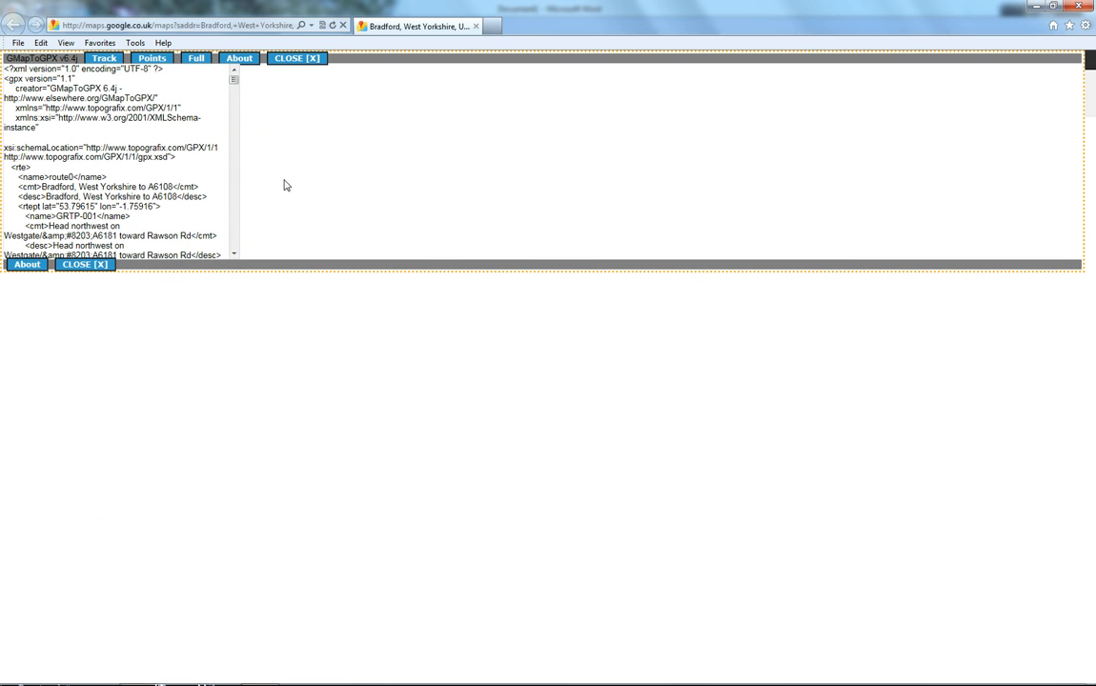
click(193, 59)
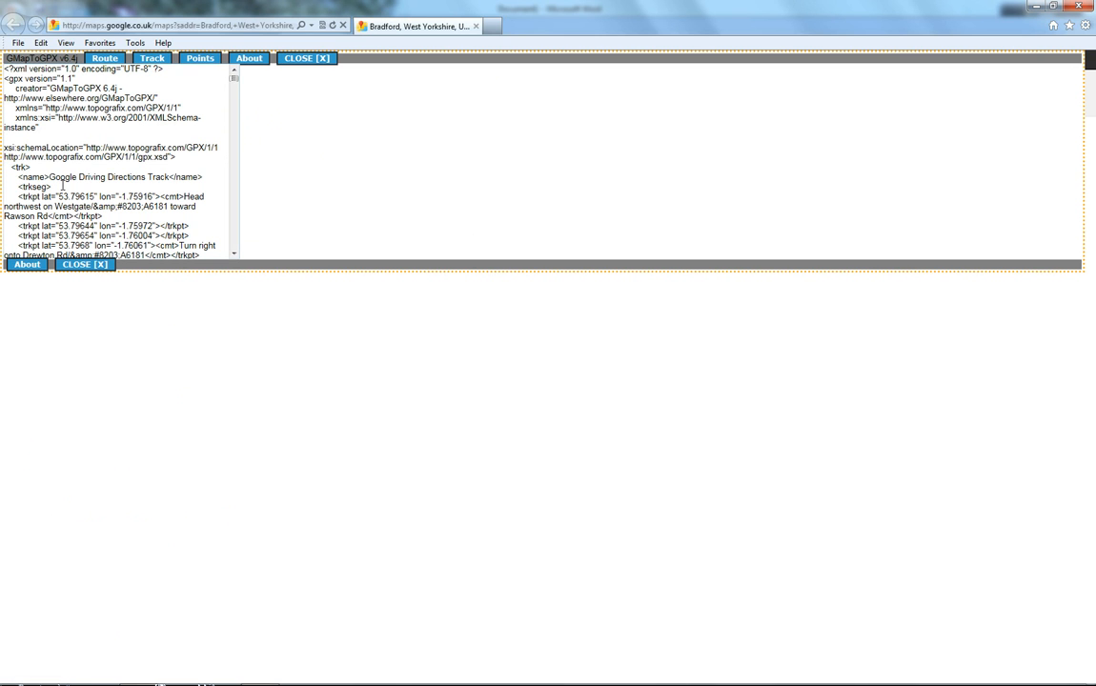
Step: Rename the GPX track to Bradford to Leeds
drag(51, 177, 158, 179)
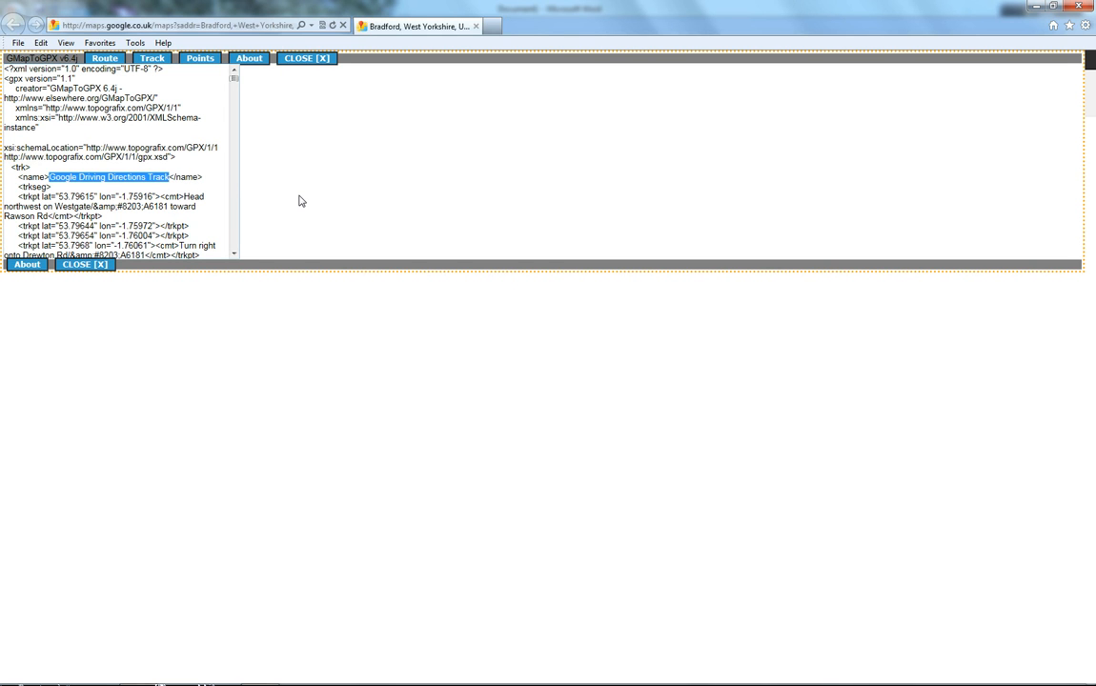
text(Bradfo)
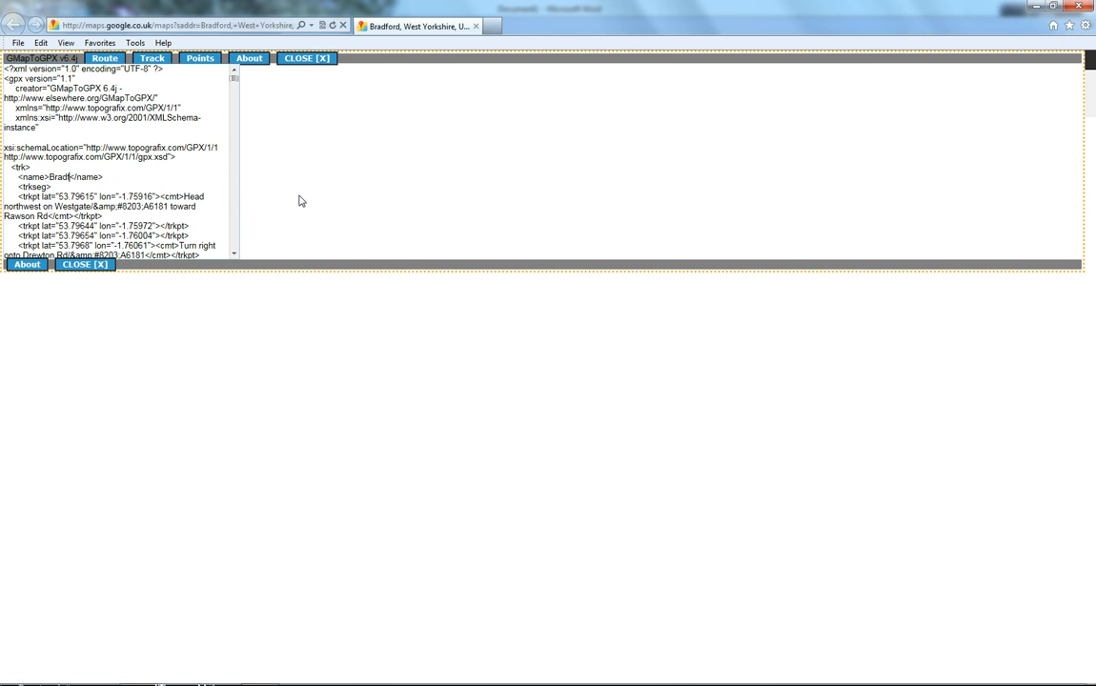
text(rd to Leeds)
Step: Select all the GPX output text and copy it
right_click(84, 220)
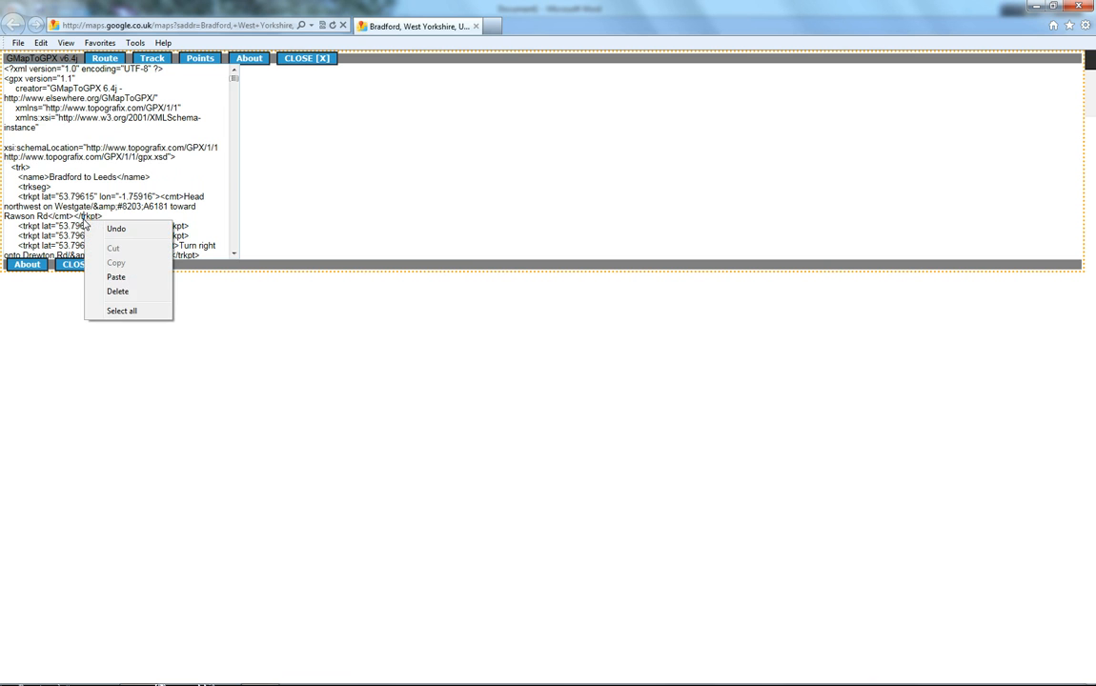
click(109, 310)
right_click(73, 225)
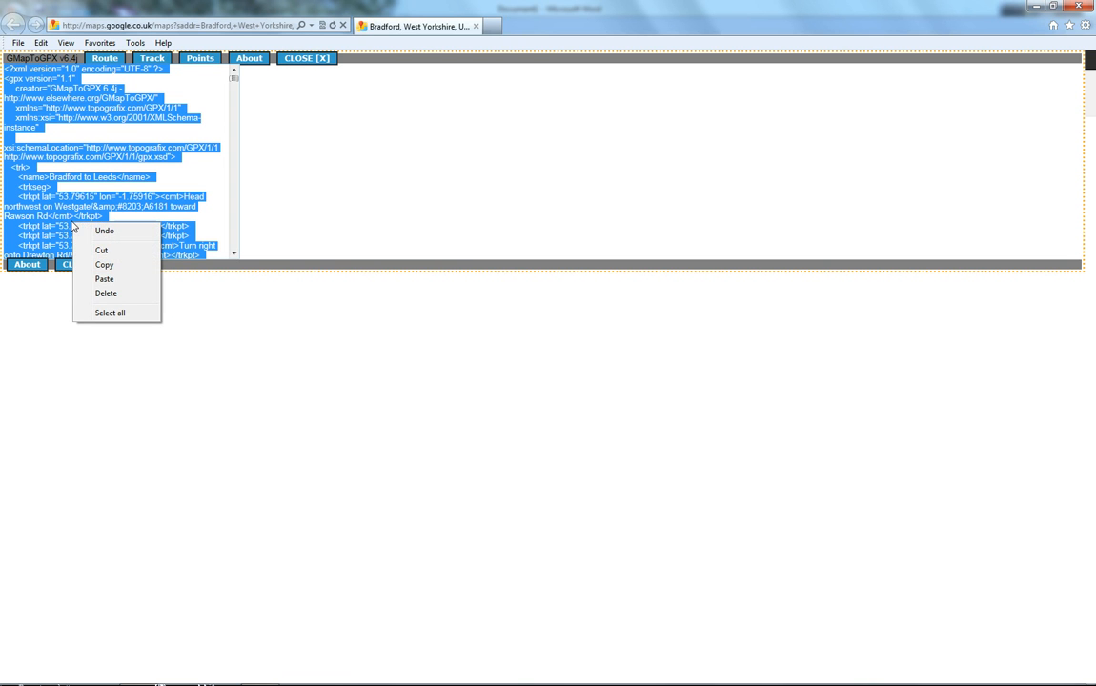
click(103, 266)
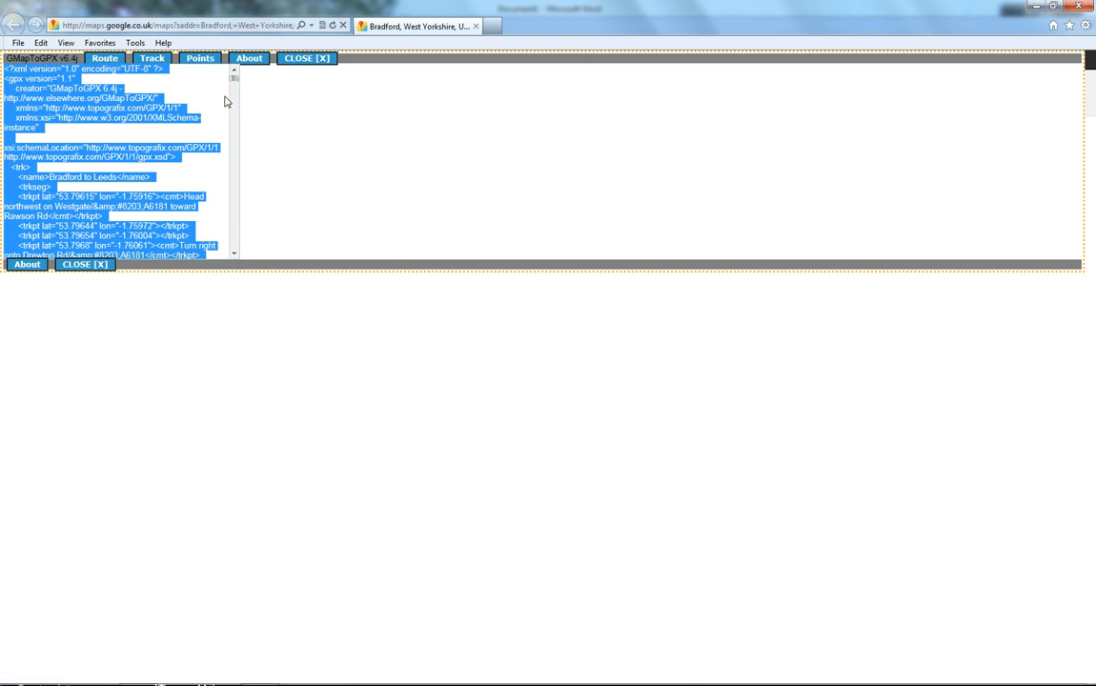
mouse_move(236, 85)
mouse_down()
mouse_move(237, 254)
mouse_move(238, 76)
mouse_up()
Step: Open GPS Visualizer in a new tab and go to its Convert to GPX page
click(493, 26)
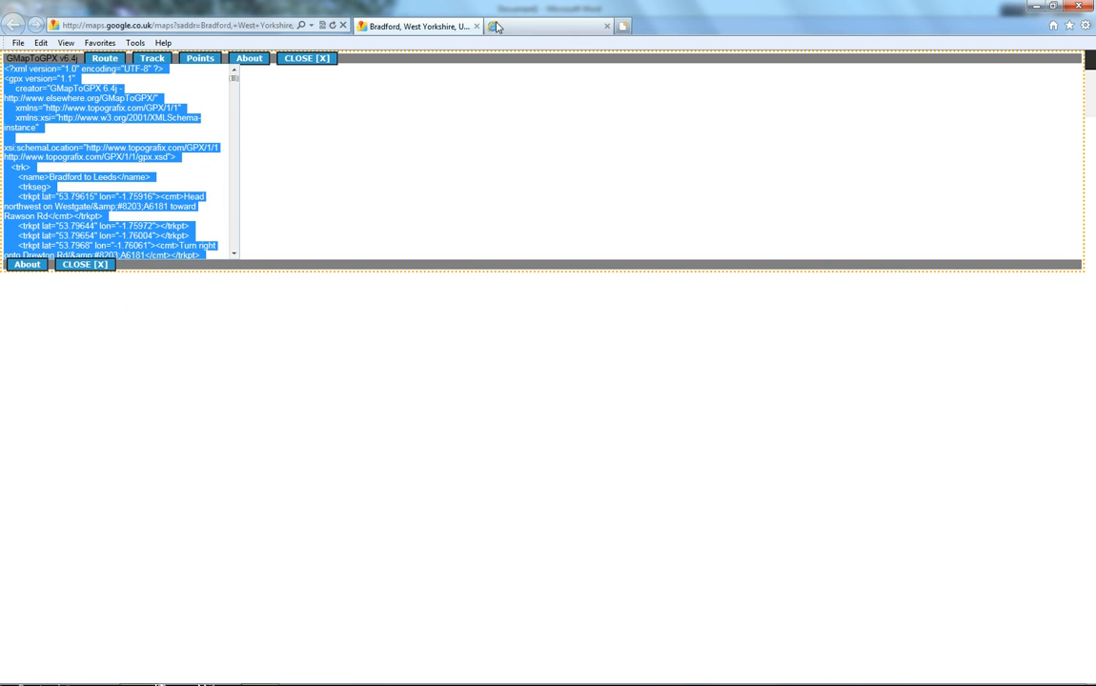
click(99, 43)
click(123, 248)
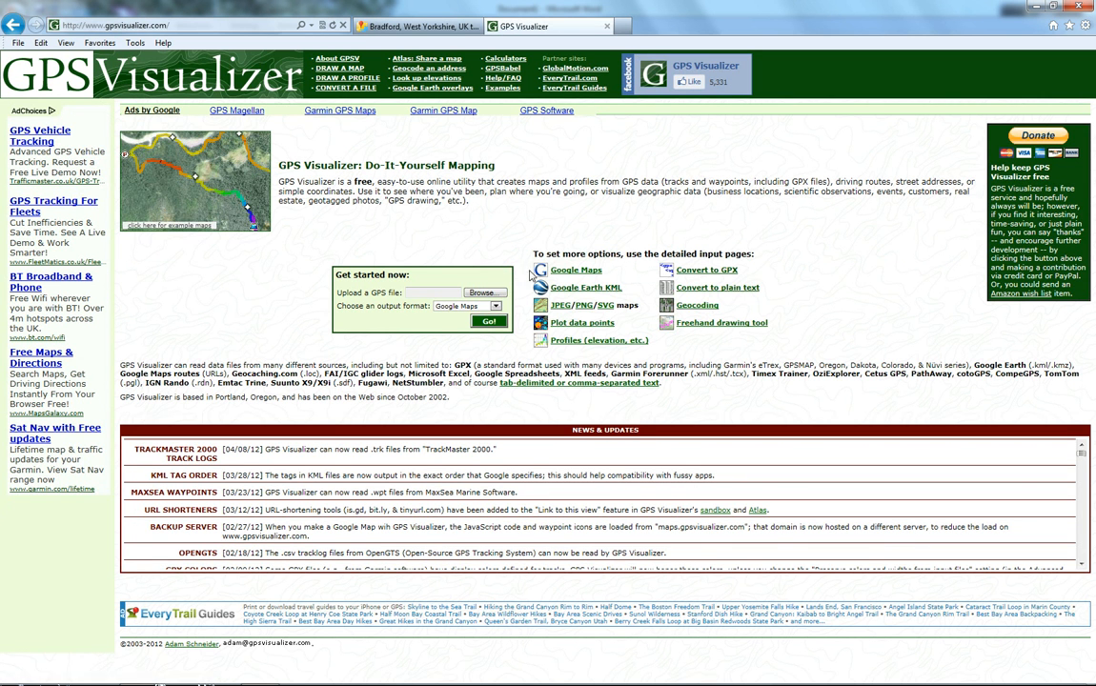
click(707, 271)
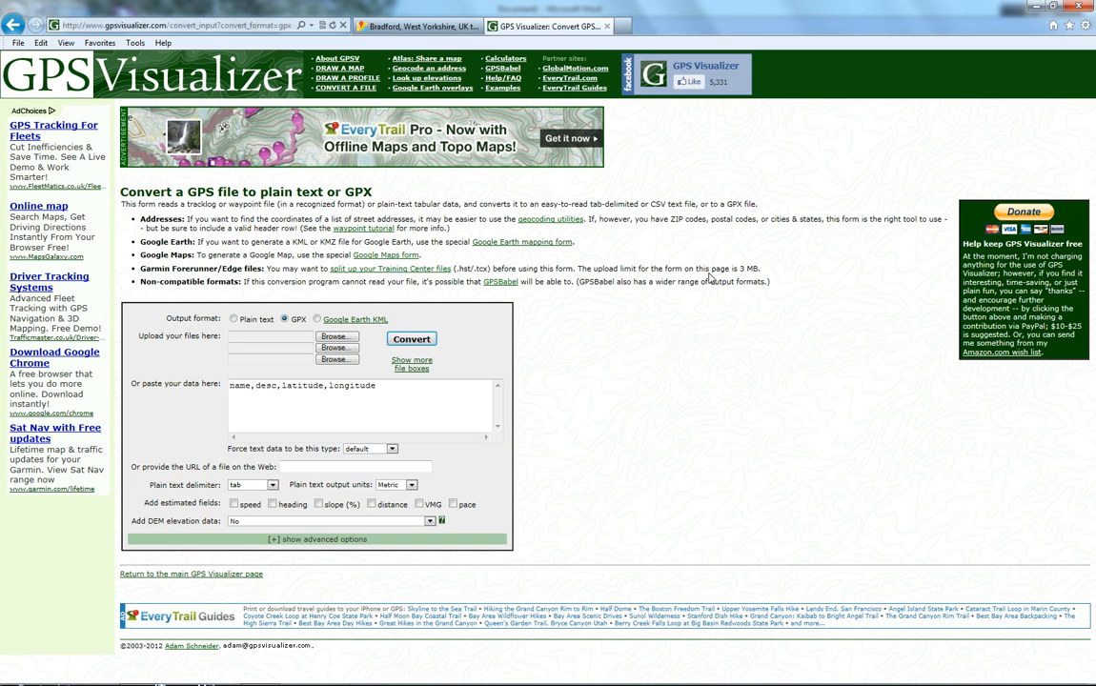
Step: Replace the sample data with the copied GPX text and convert it with GPX output
drag(374, 386, 191, 424)
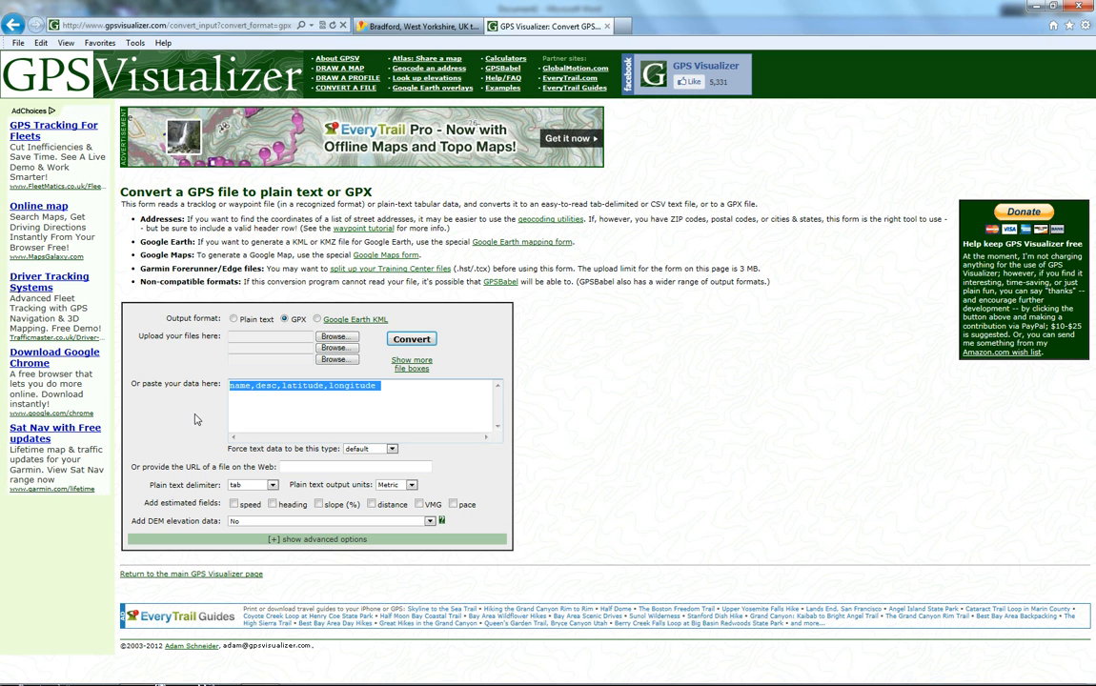
key(Delete)
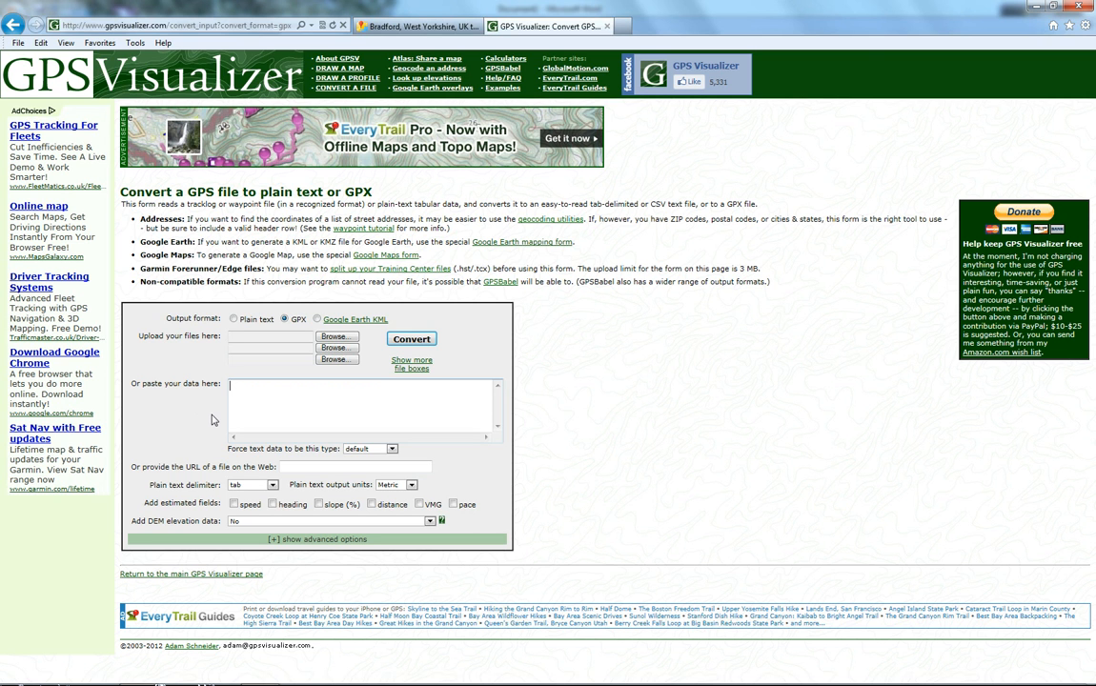
key(ctrl+v)
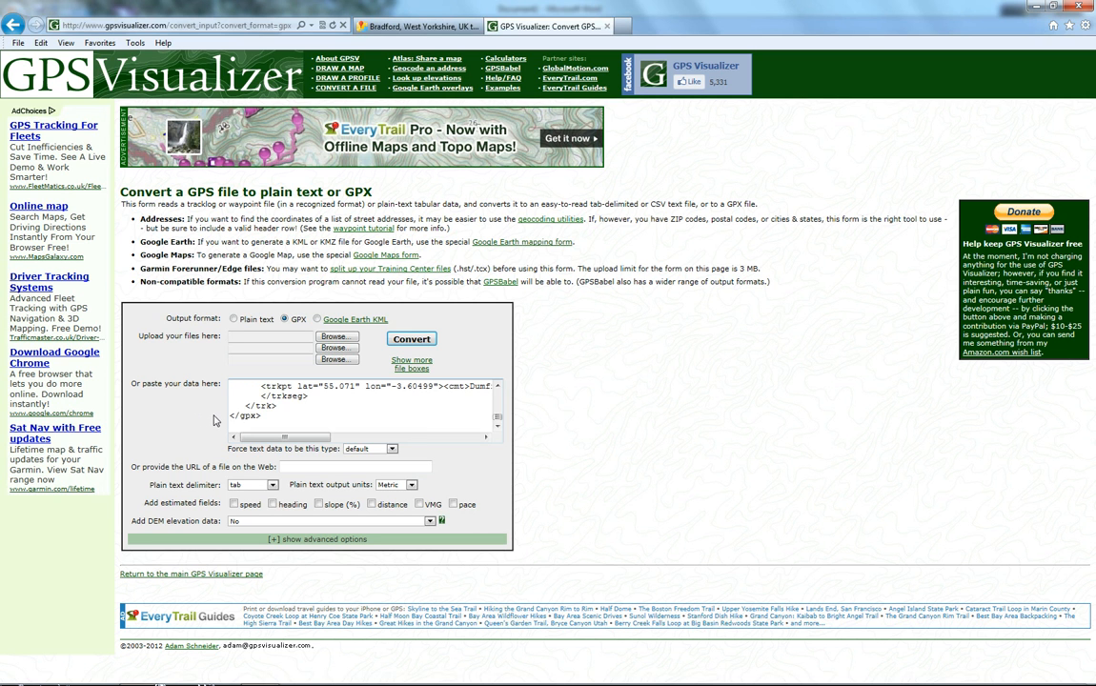
click(407, 343)
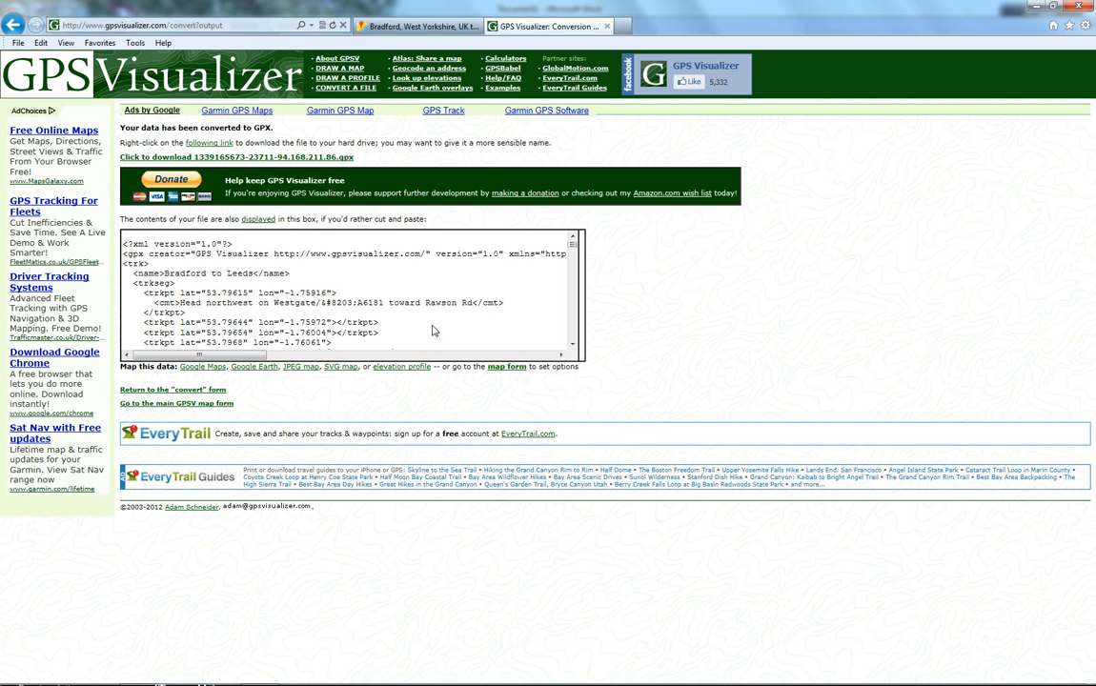
Step: Save the converted GPX download link target into the Documents library as Bradford to Dumfries
right_click(215, 142)
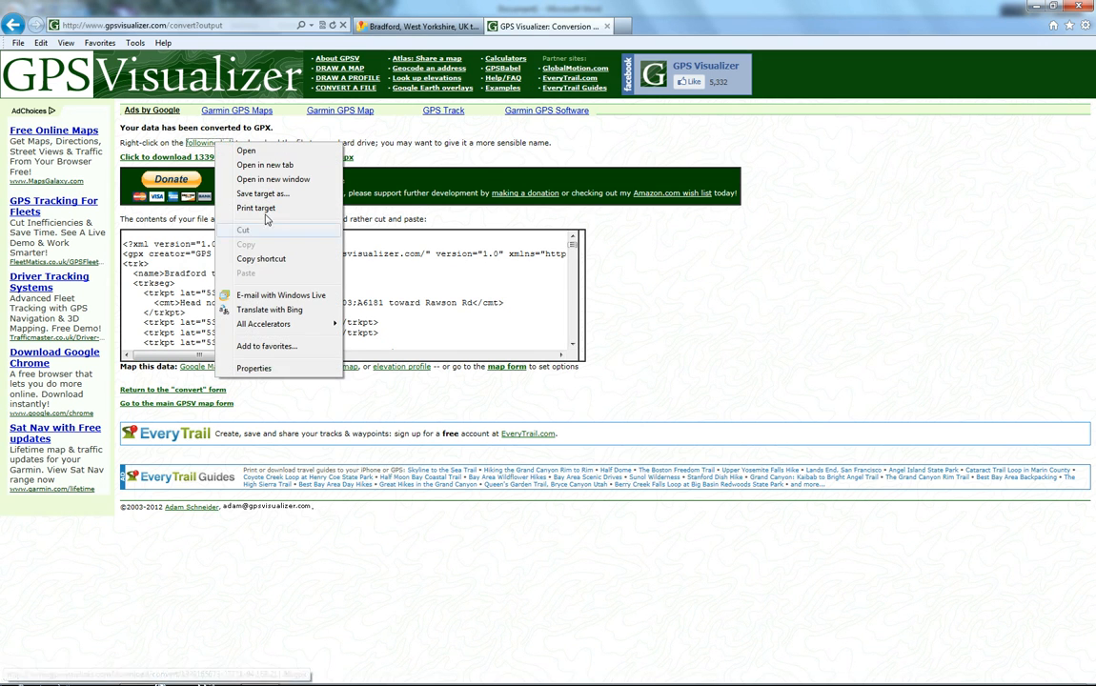
click(246, 194)
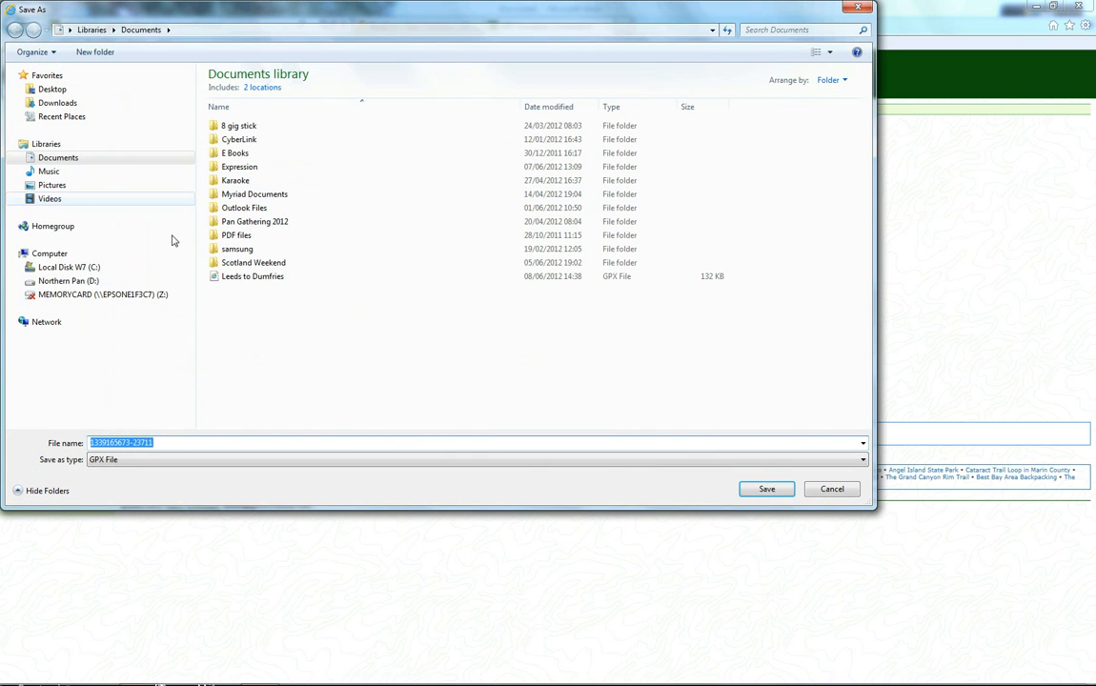
click(57, 157)
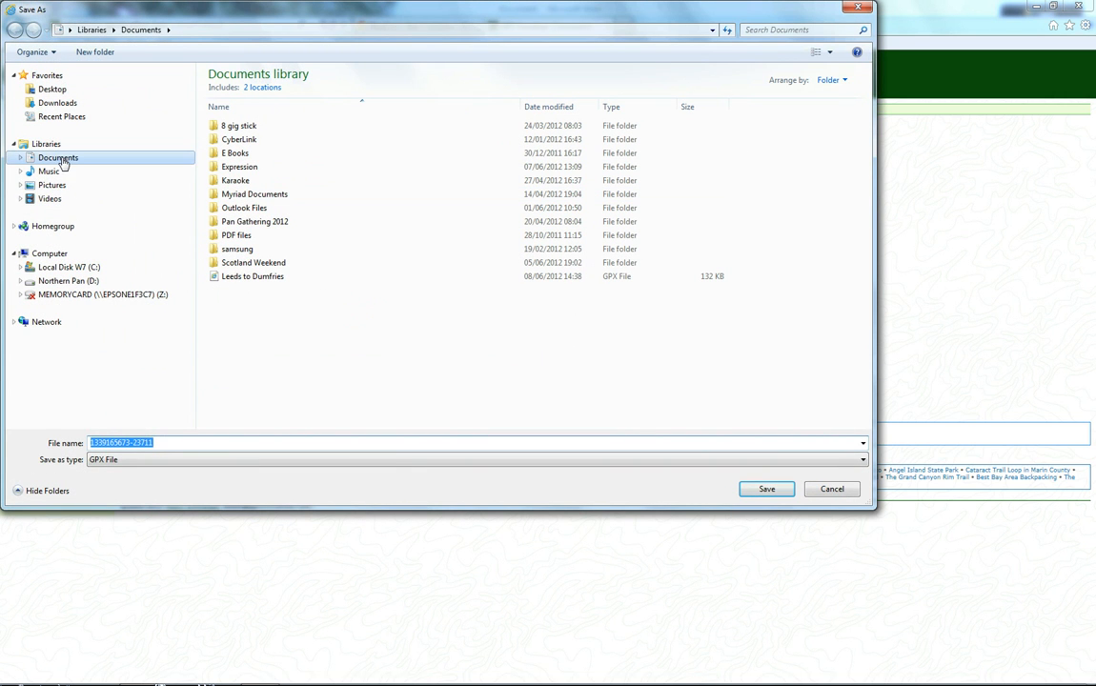
click(165, 441)
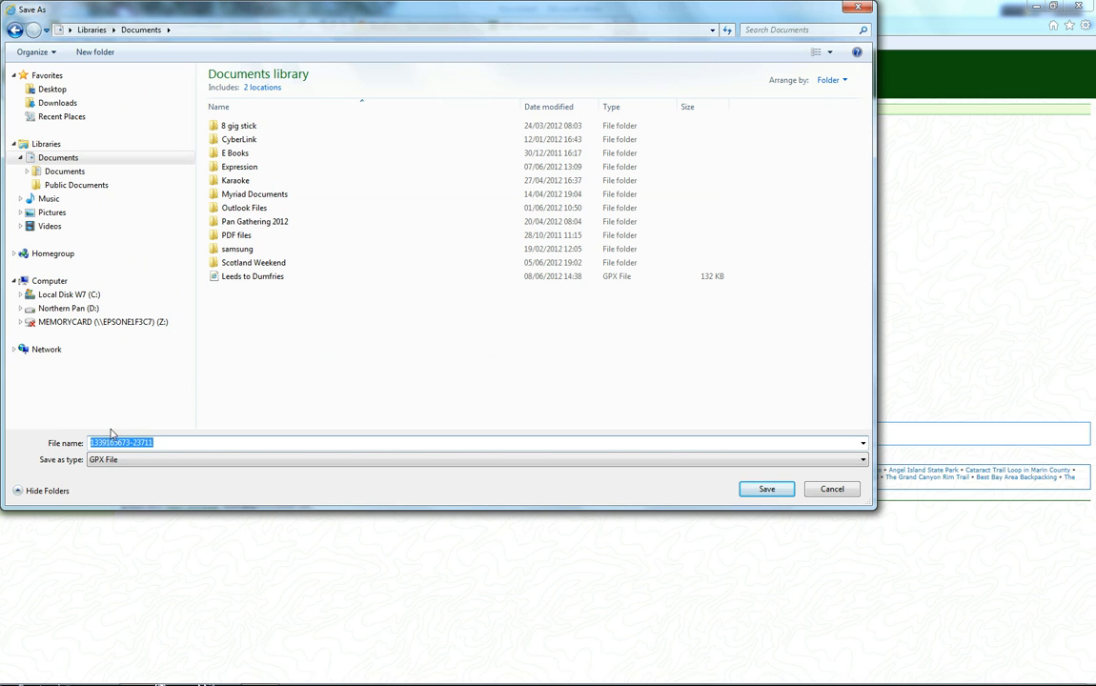
text(Bradford to Dumfries)
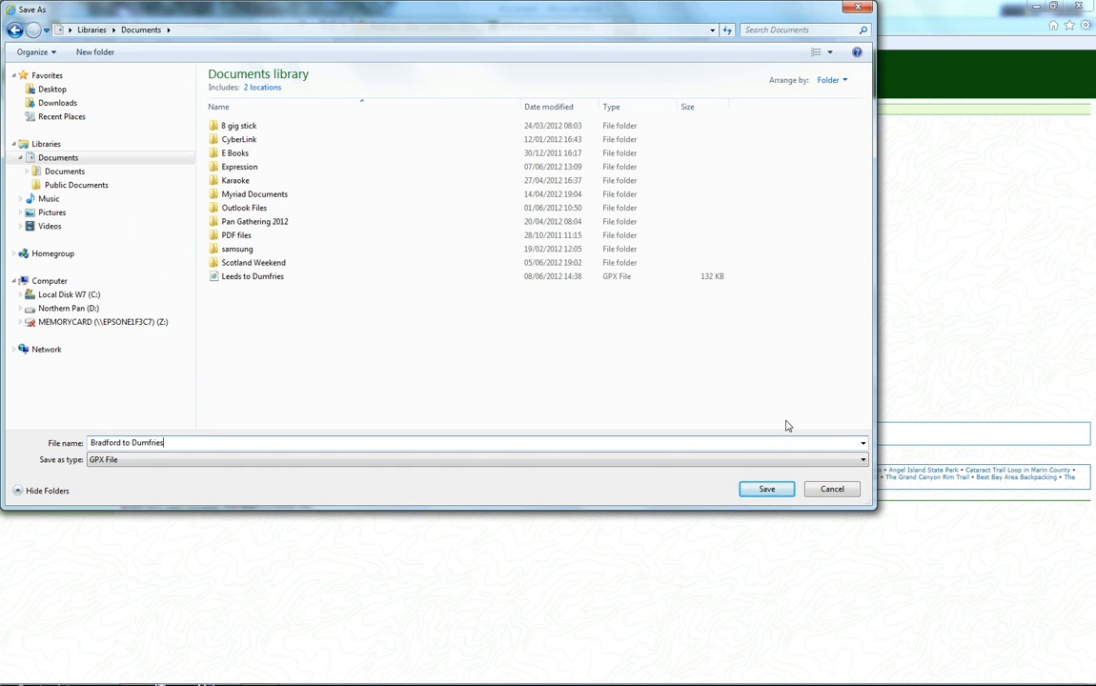
click(772, 491)
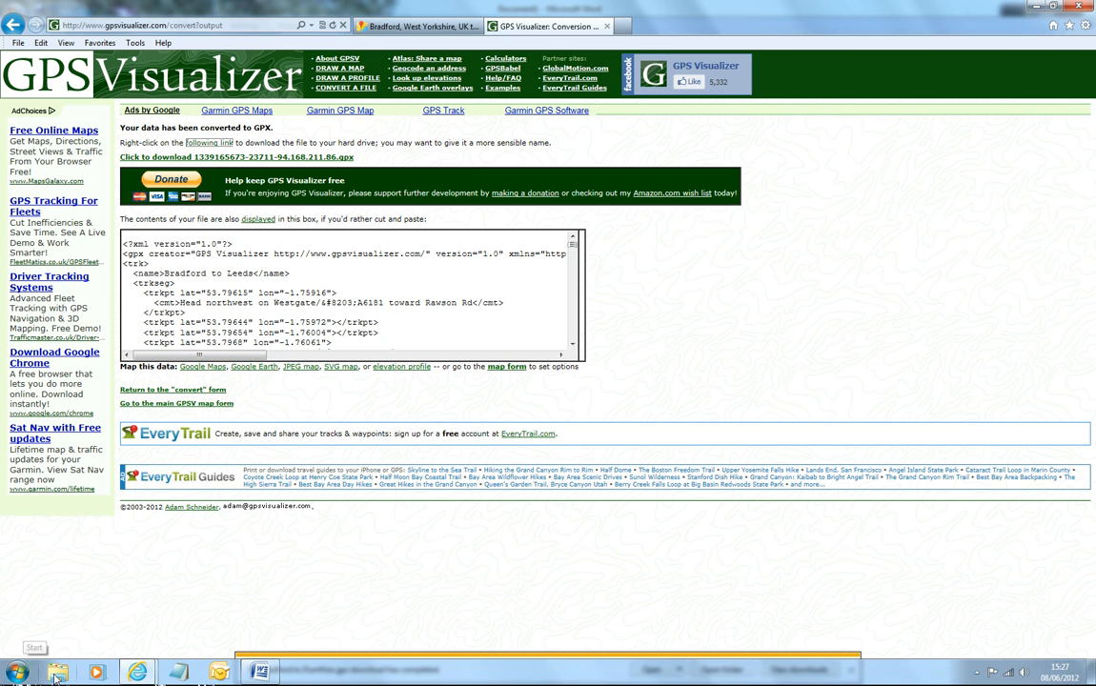
Step: Open the saved Bradford to Dumfries GPX file from the Documents library to inspect its contents, then close it
click(59, 674)
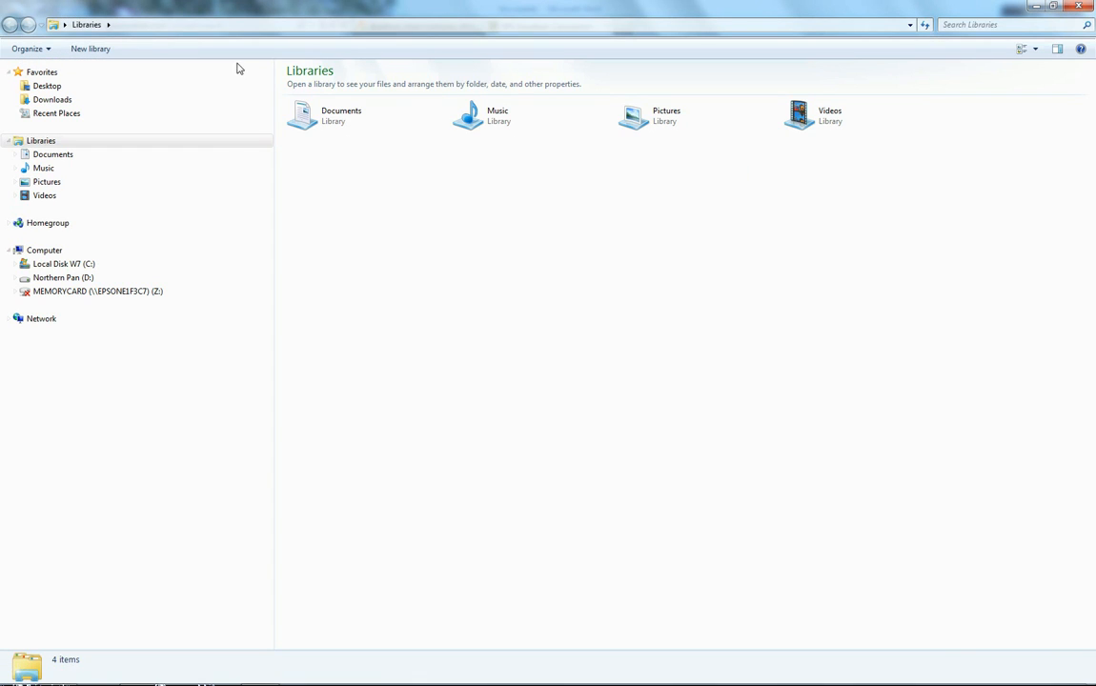
double_click(327, 128)
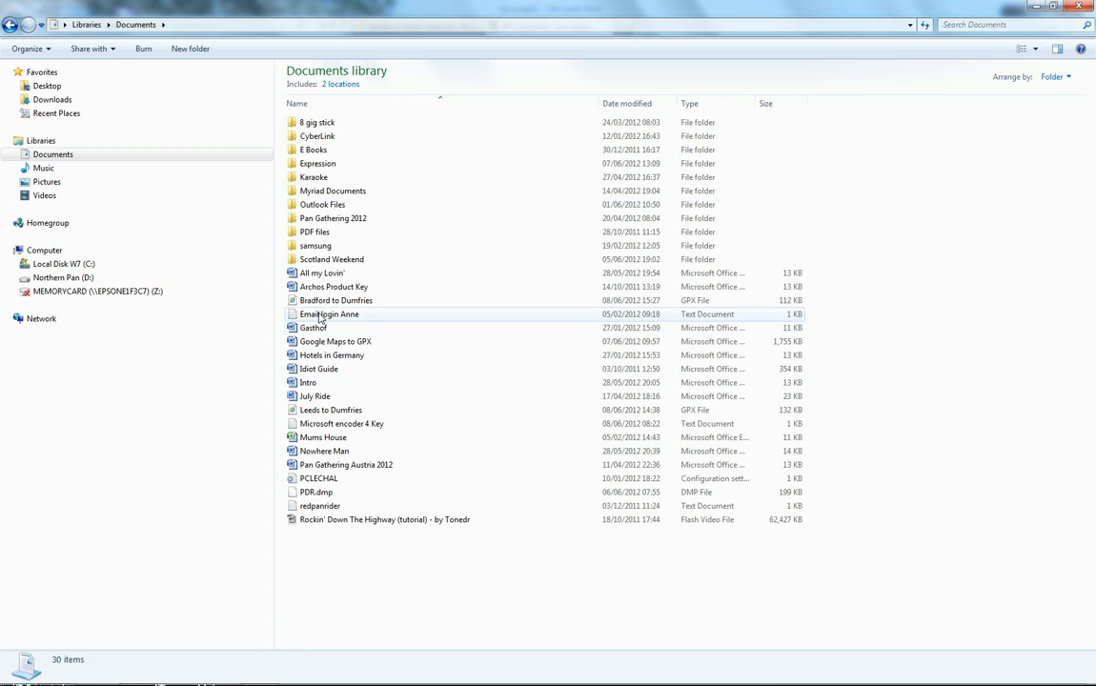
double_click(333, 301)
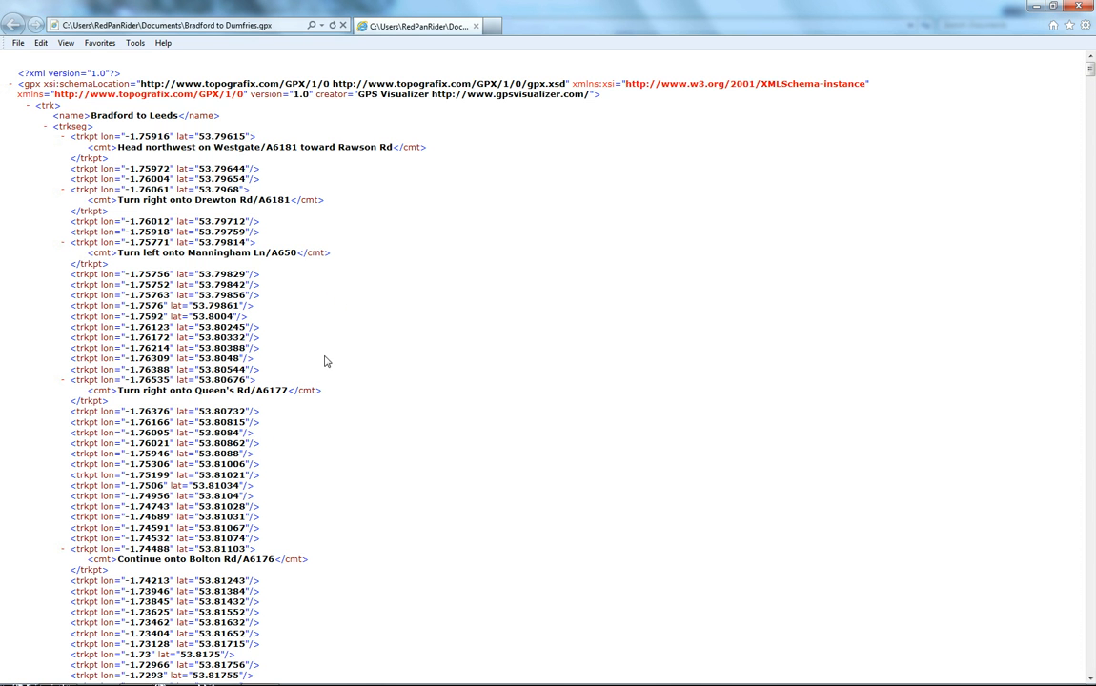
click(1079, 6)
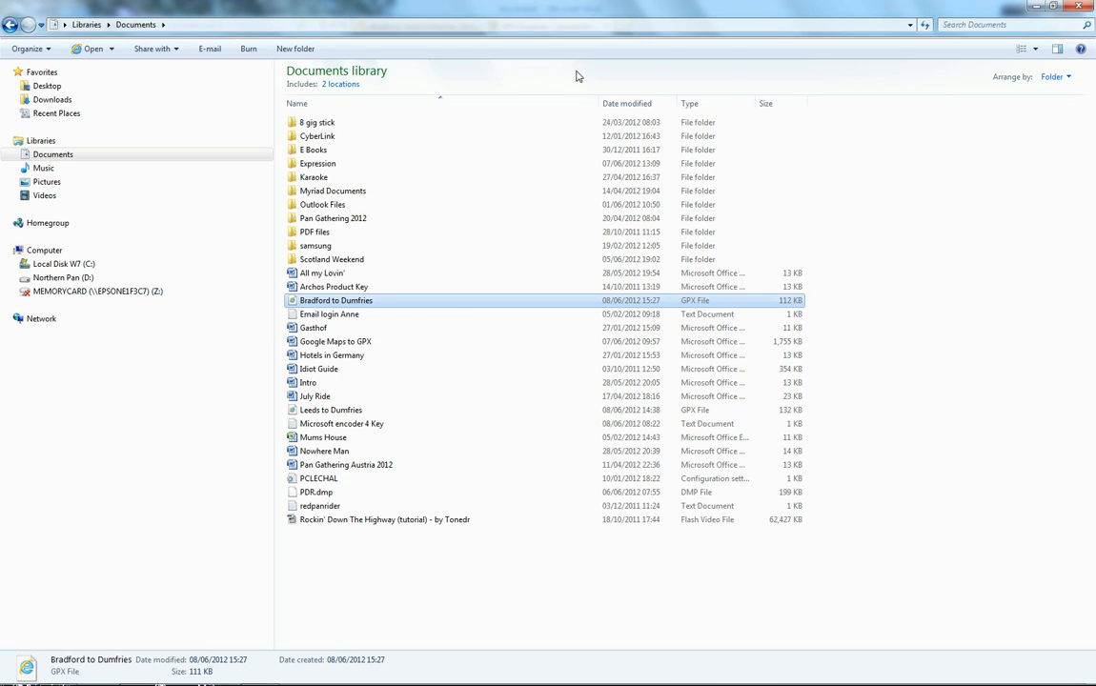
click(1079, 7)
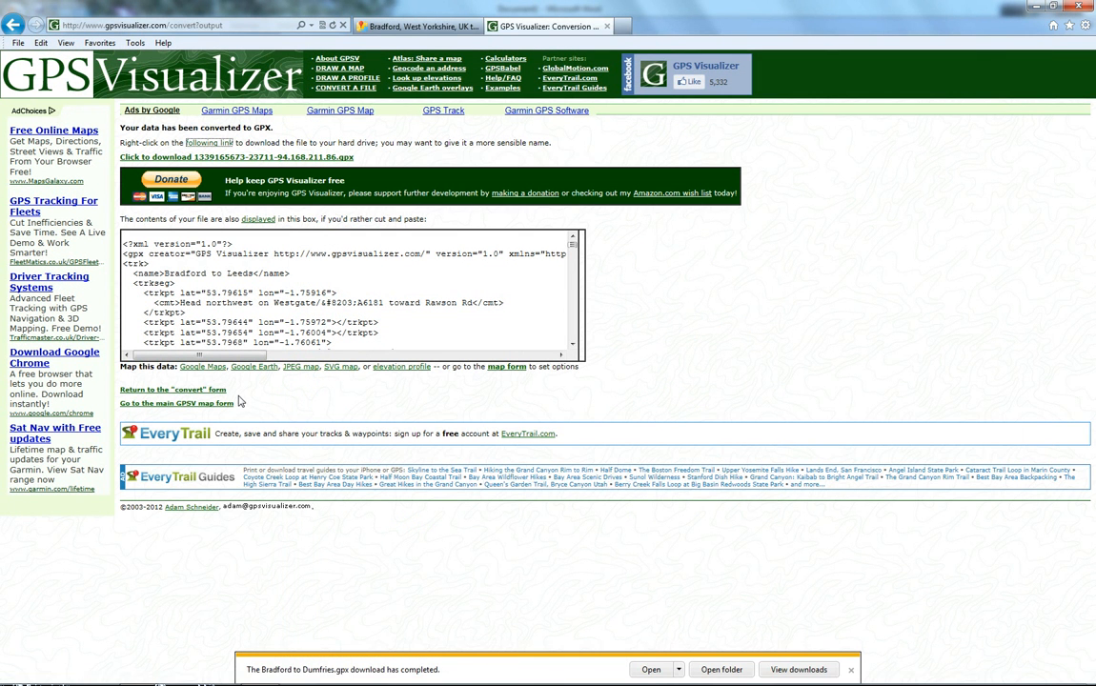
Step: Return to the convert form, switch output to Google Earth KML and create a KML file from the pasted data
scroll(229, 321, down, 10)
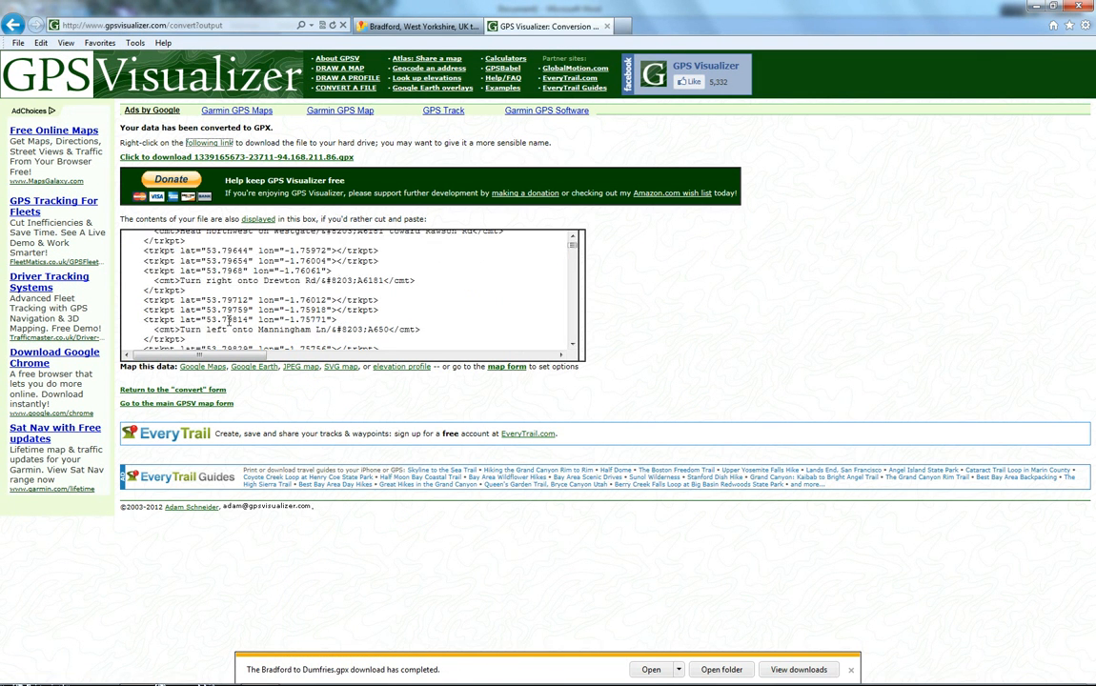
scroll(229, 322, up, 10)
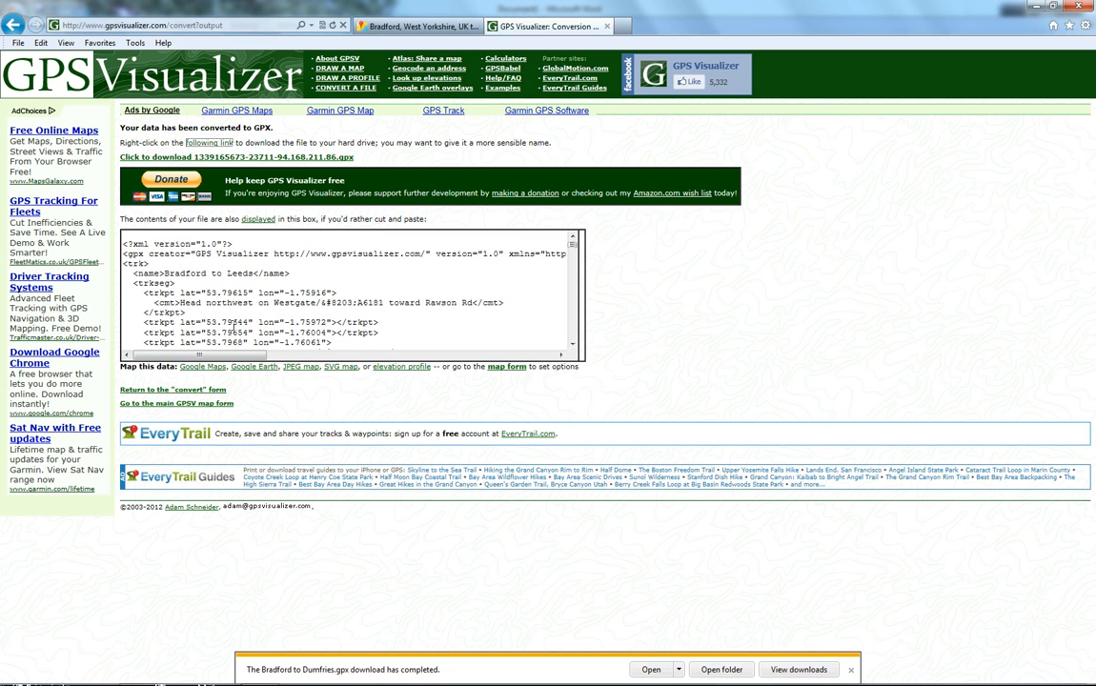
click(13, 24)
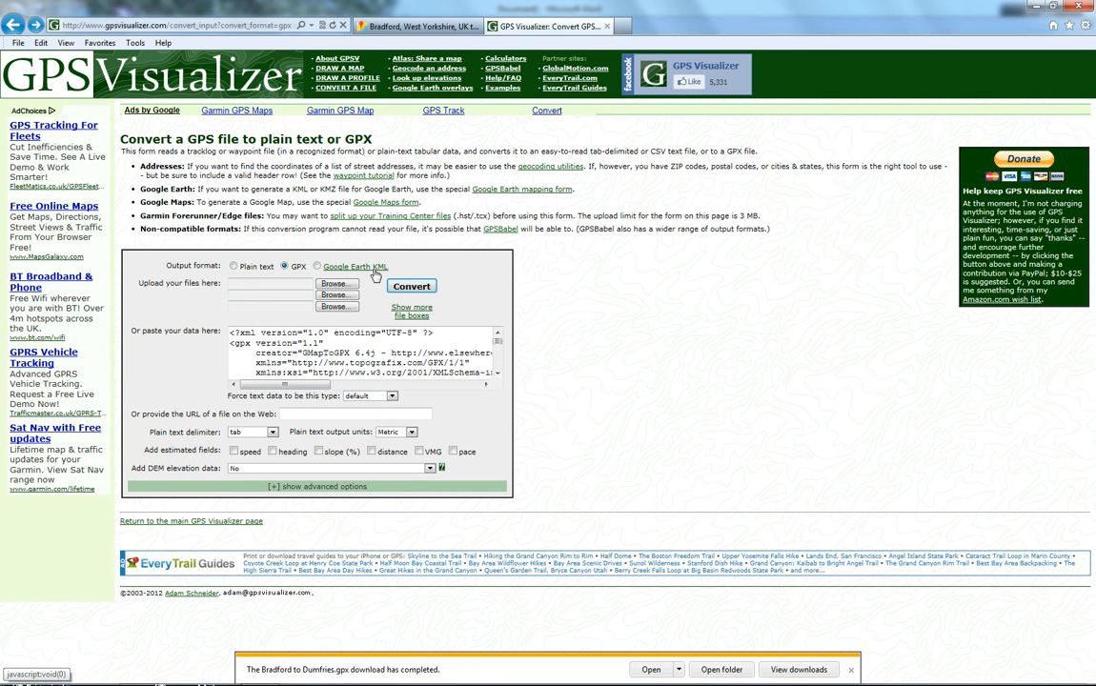
click(317, 268)
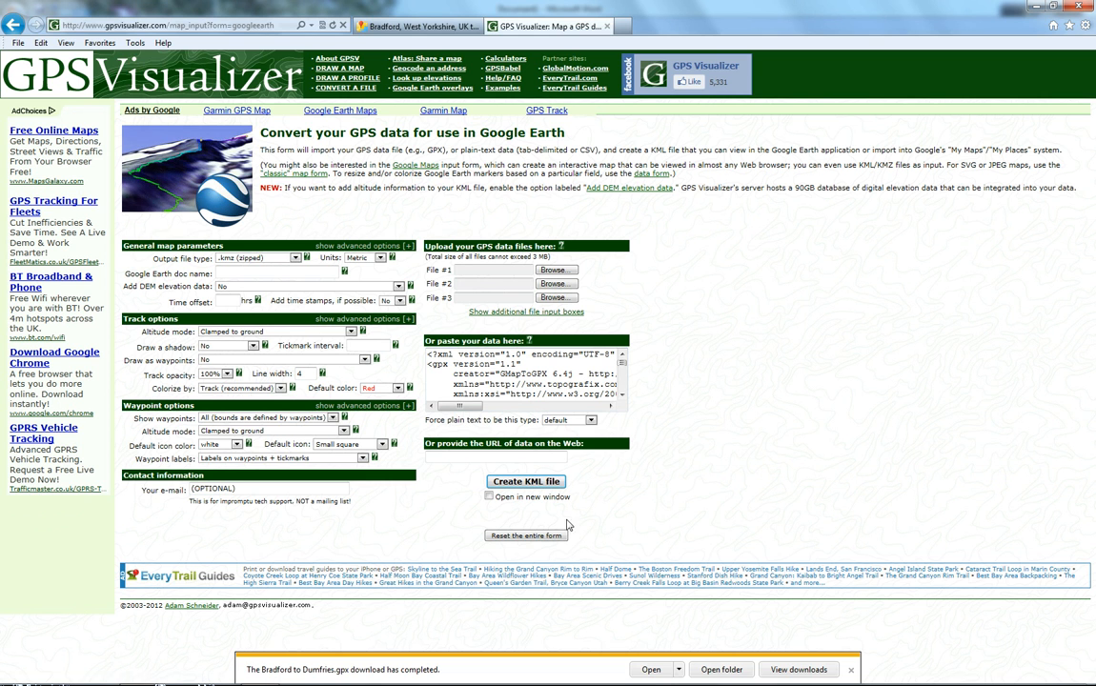
click(520, 484)
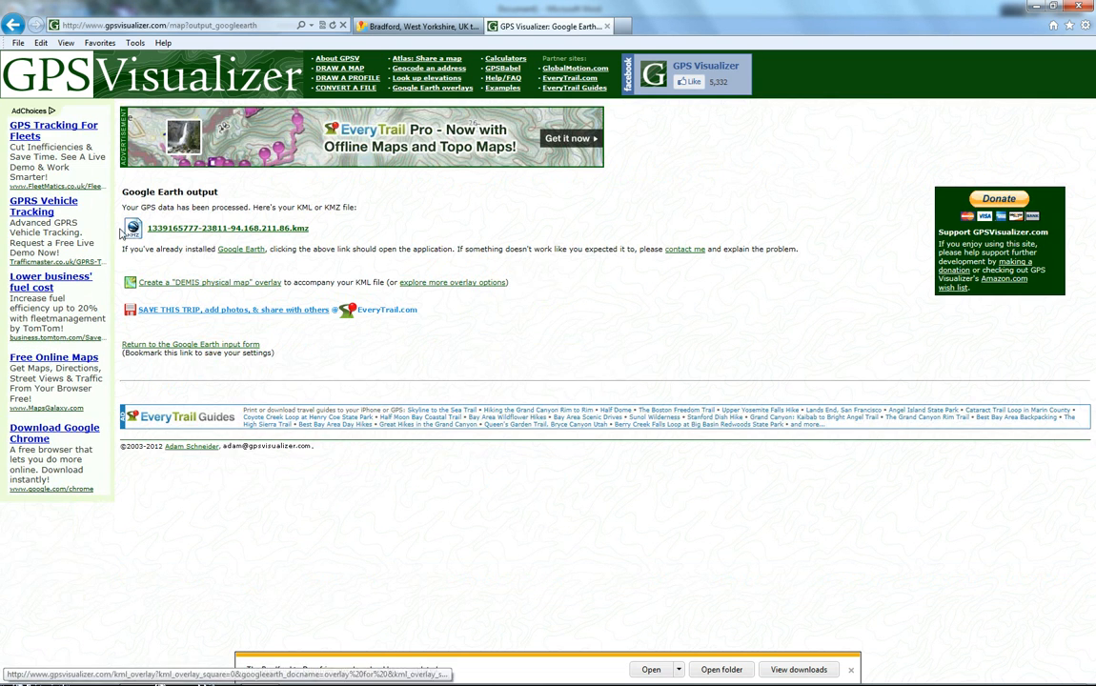
Step: Open the generated KMZ file directly in Google Earth
right_click(211, 232)
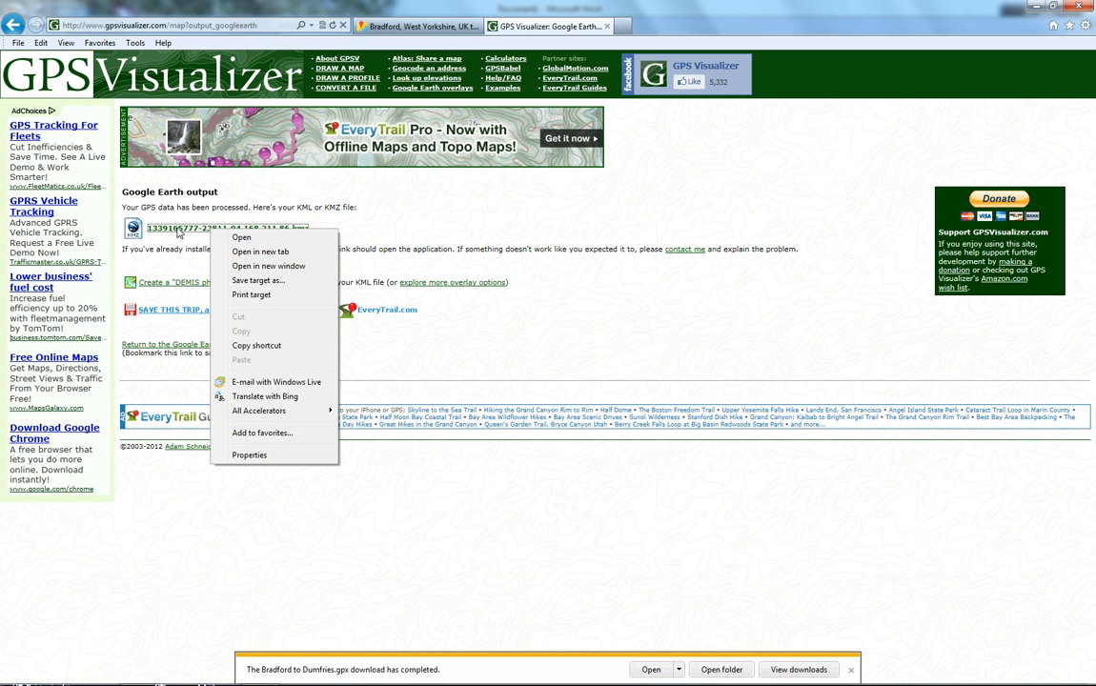
click(241, 236)
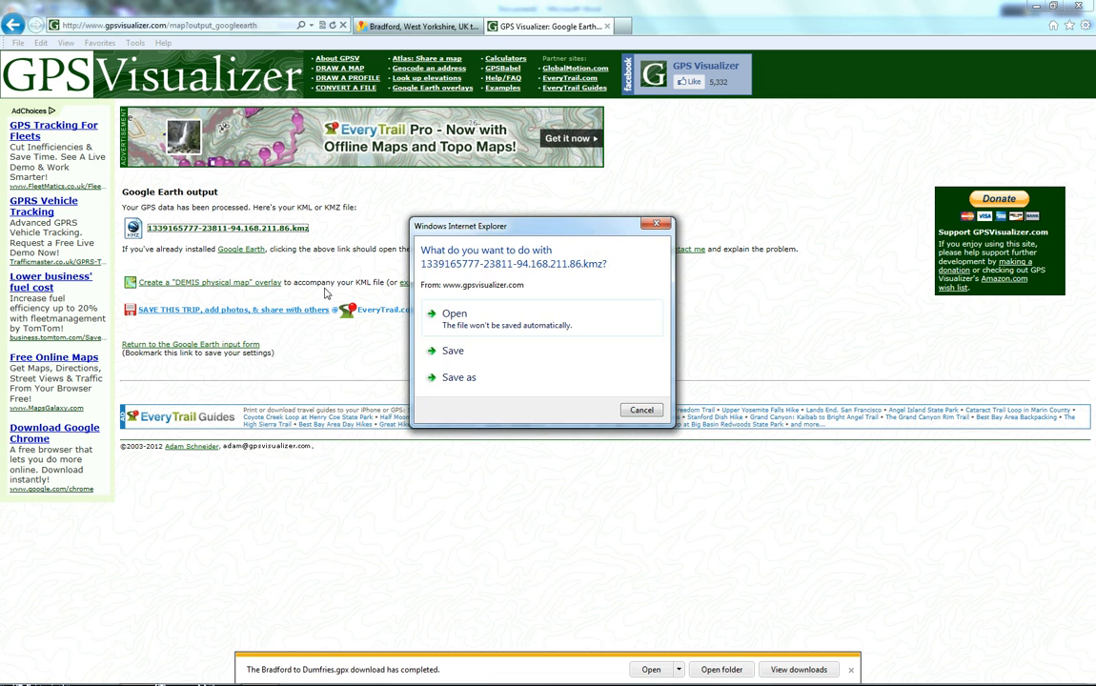
click(477, 320)
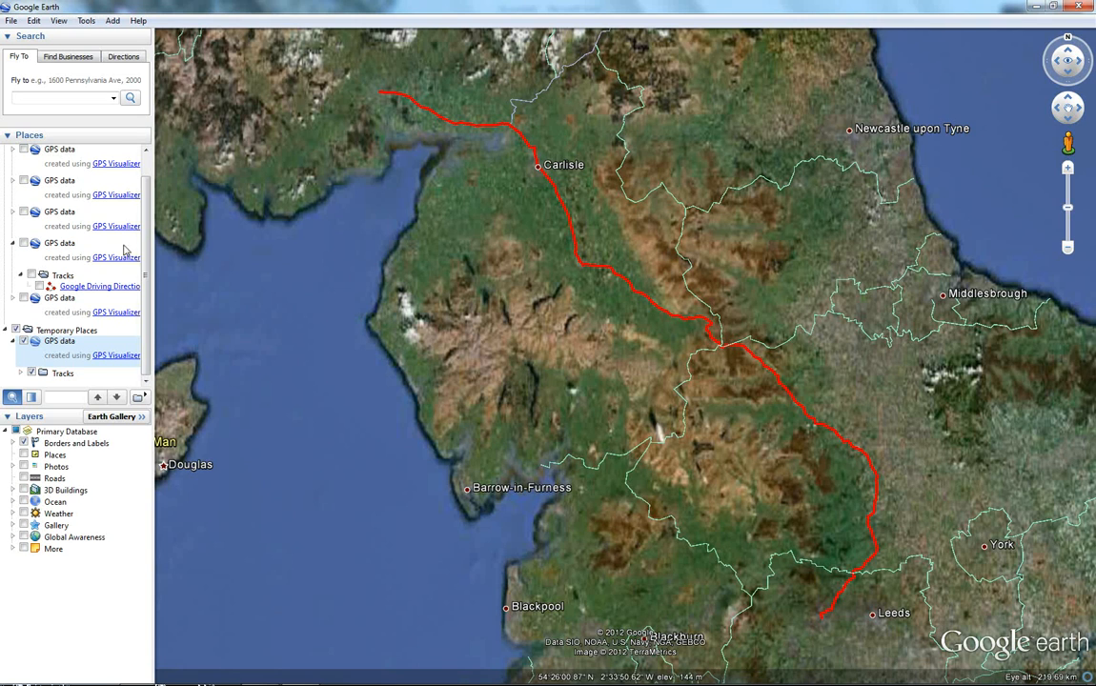
Step: Expand the imported track in Places, select Bradford to Leeds and play its tour
drag(150, 291, 233, 305)
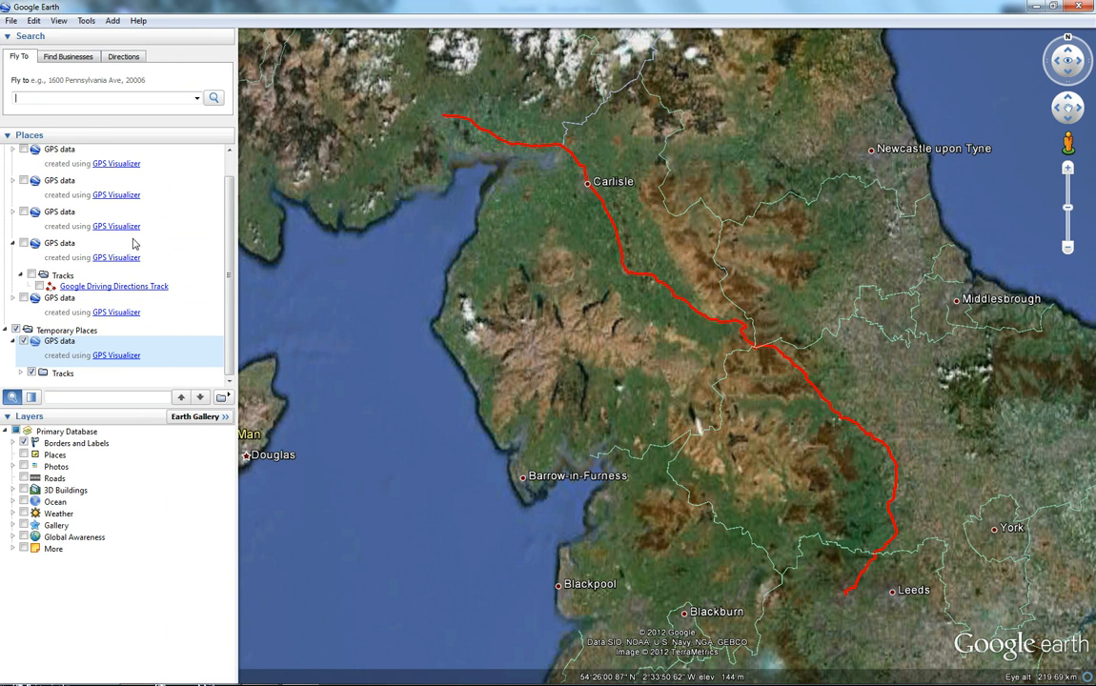
click(20, 372)
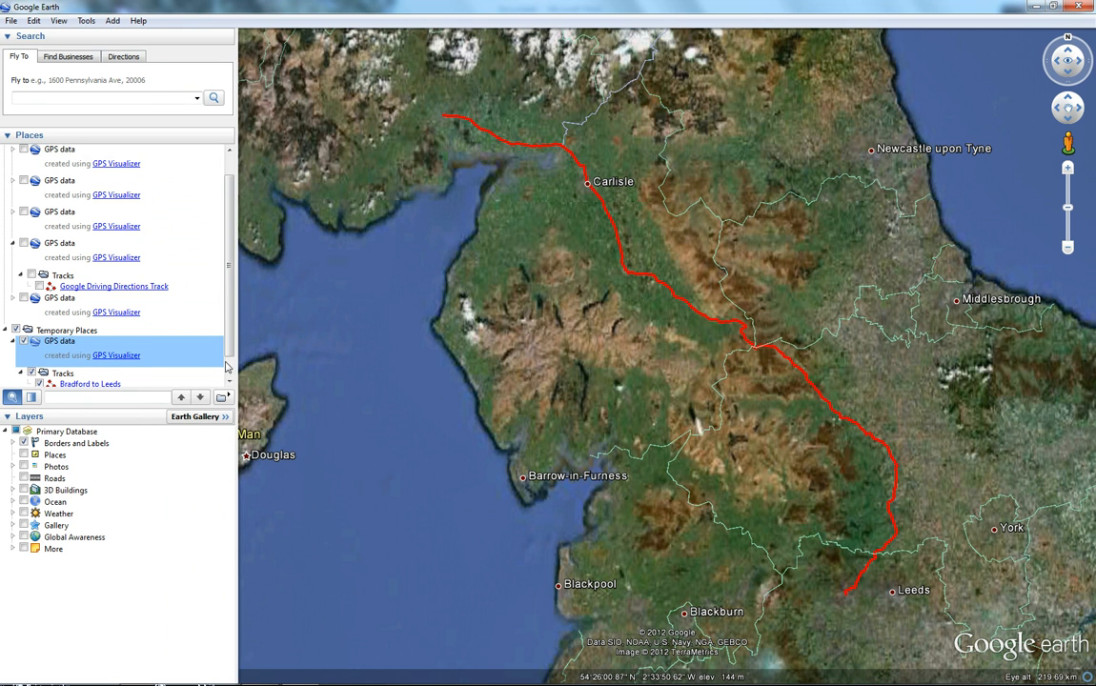
scroll(160, 370, down, 1)
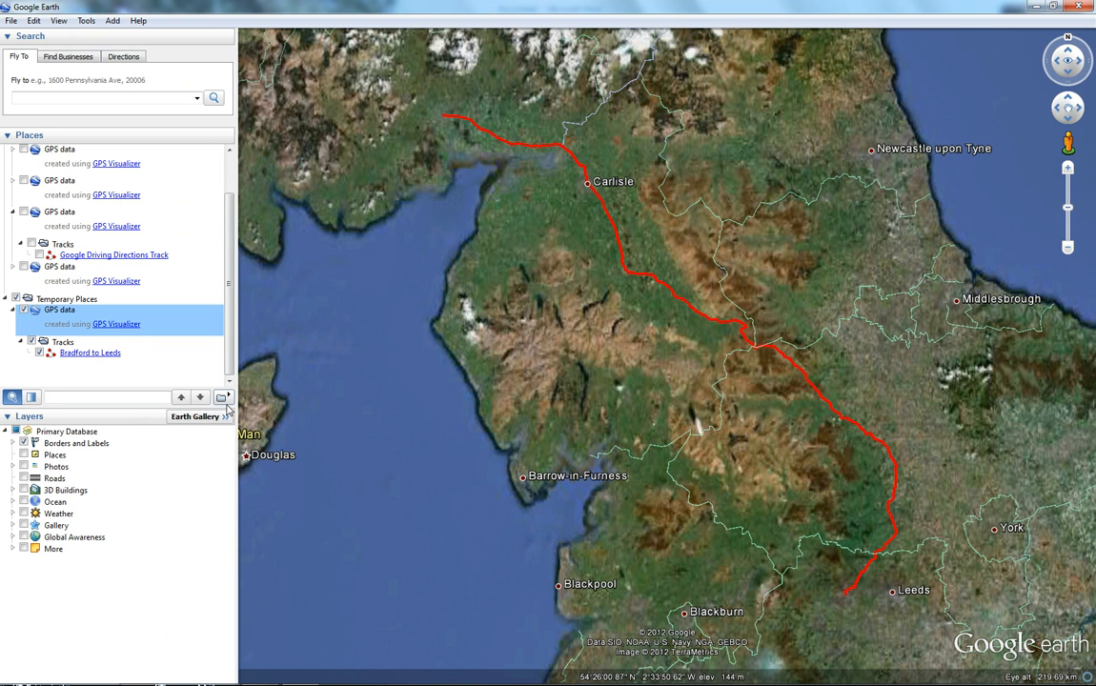
click(51, 354)
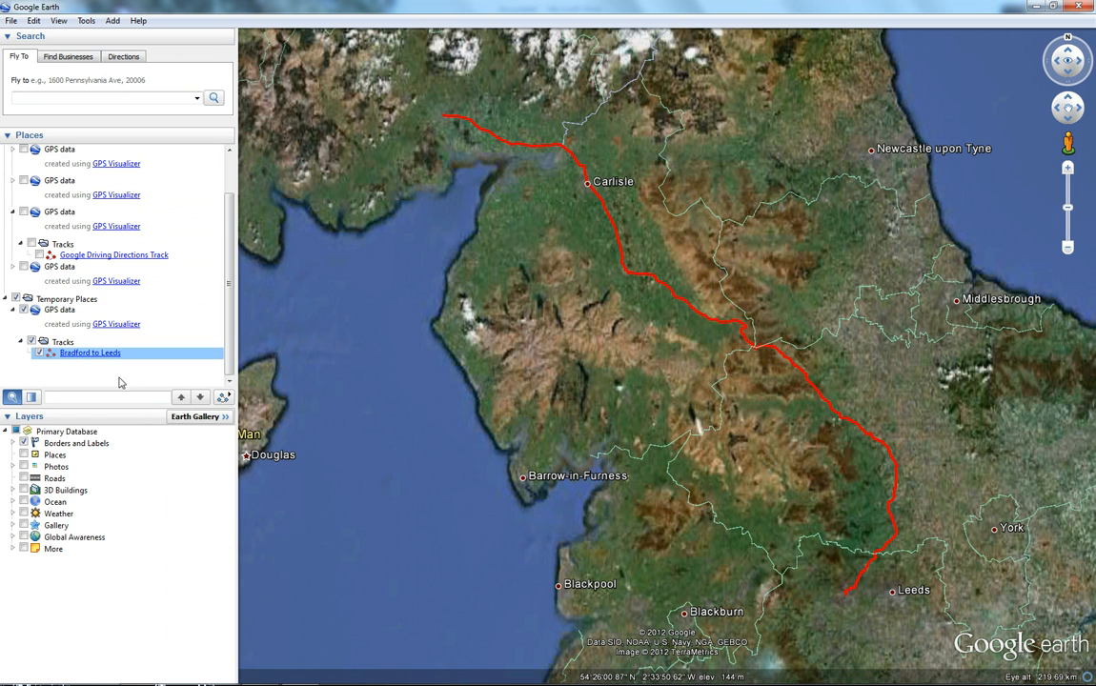
click(223, 400)
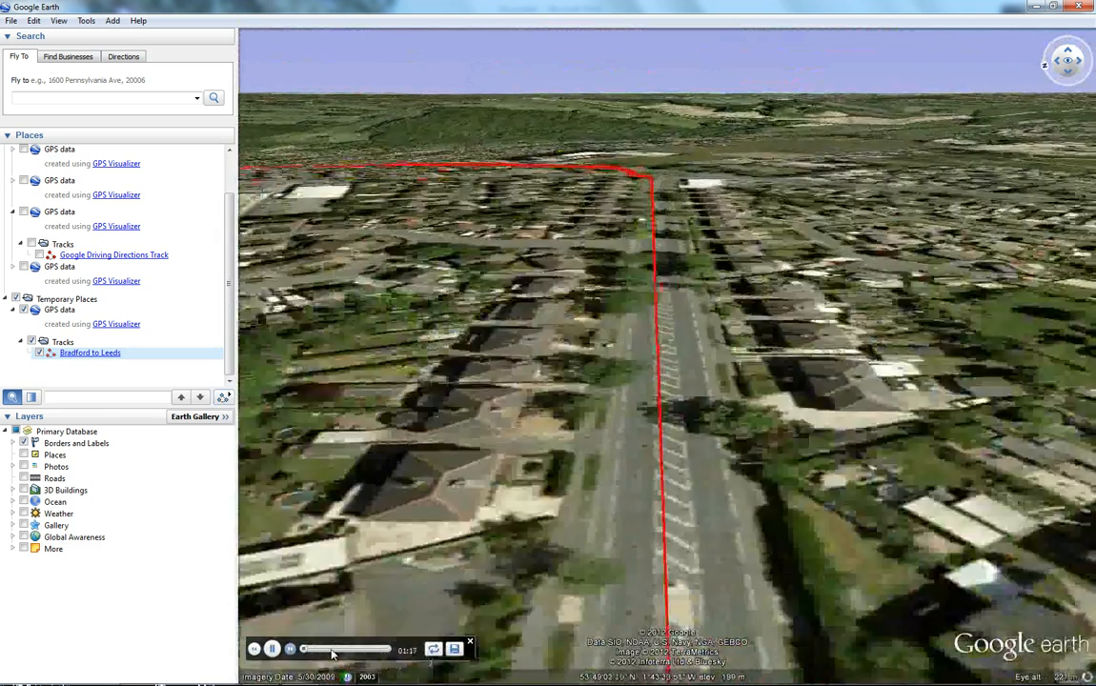
Step: Skip ahead along the tour timeline and pause and resume playback
click(332, 654)
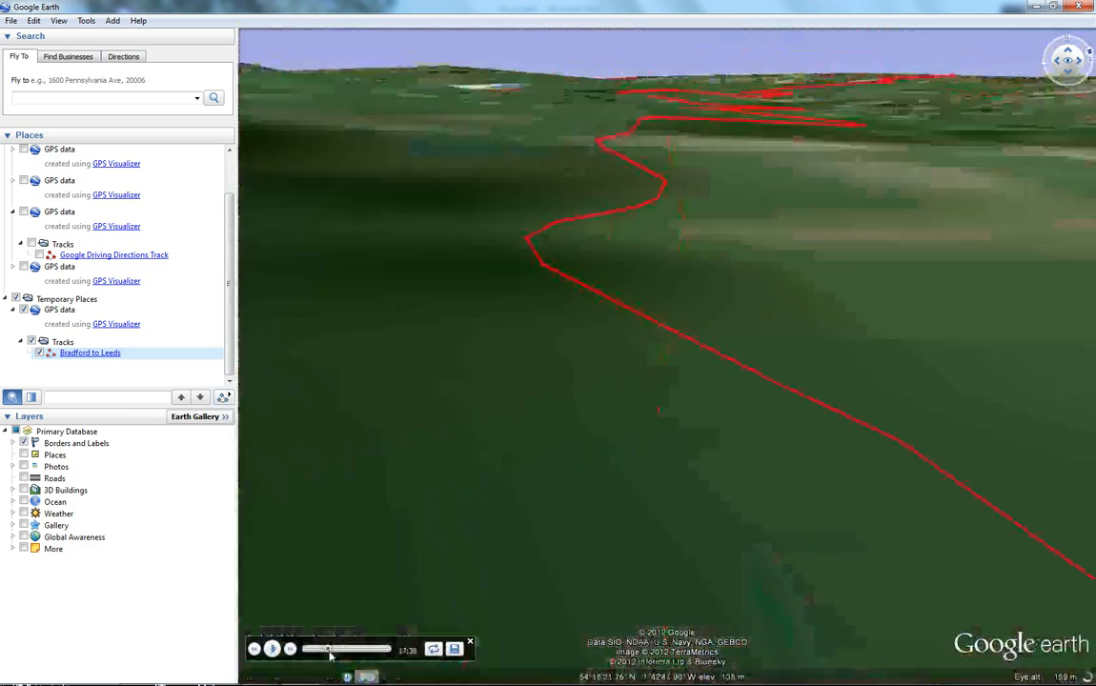
drag(331, 654, 334, 652)
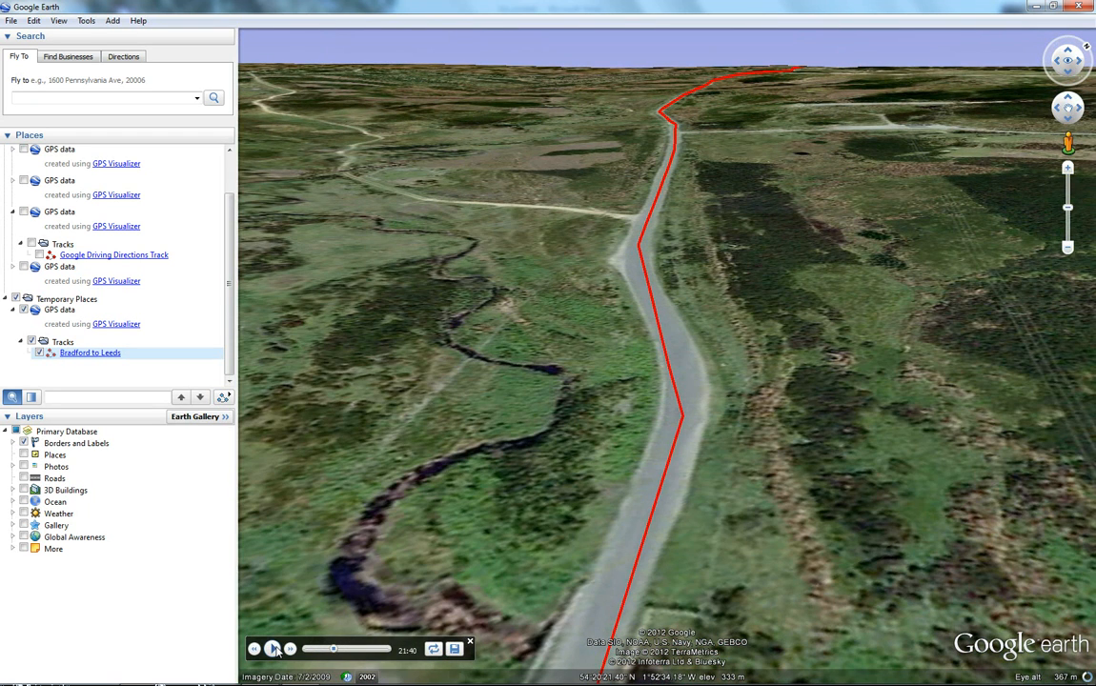
click(274, 649)
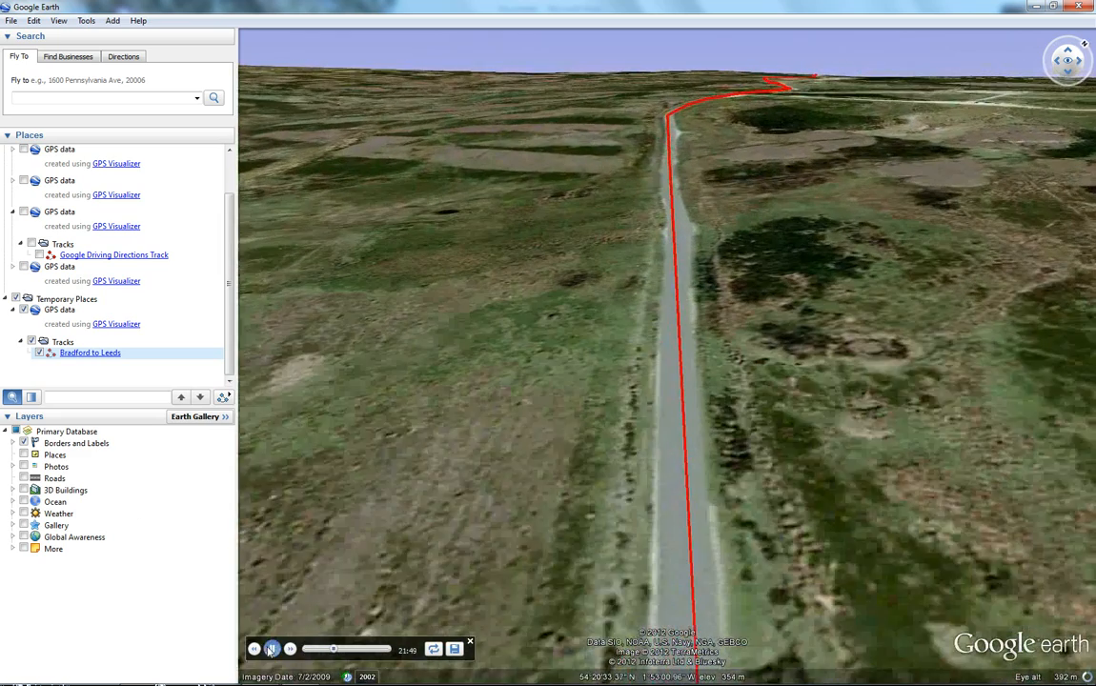
click(272, 649)
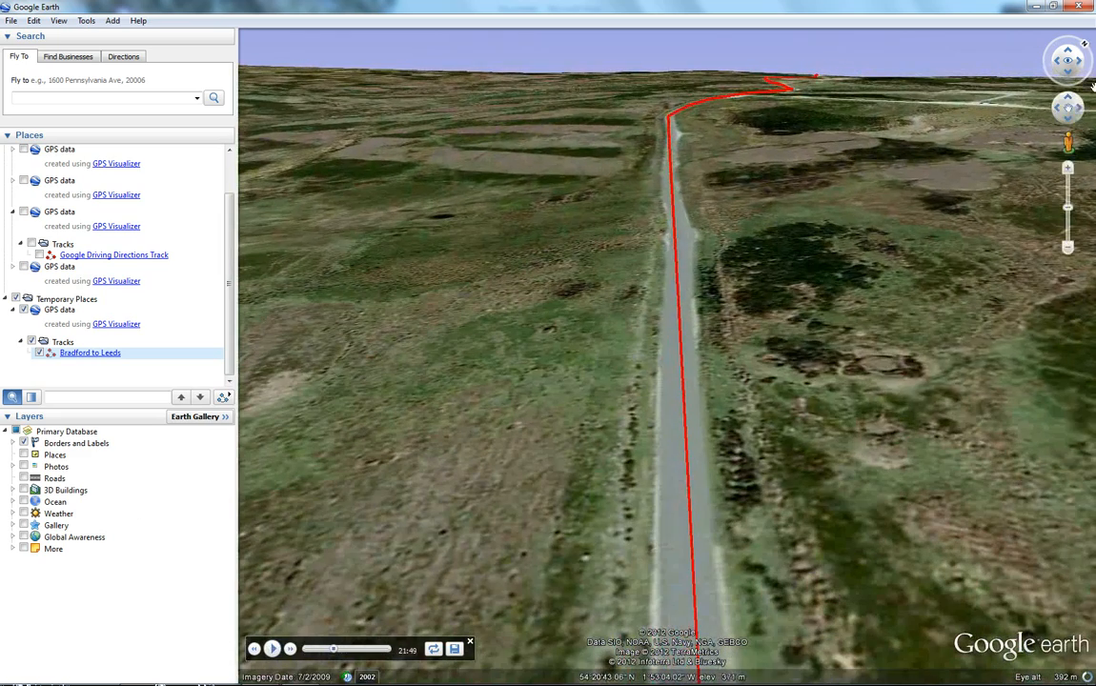
Step: Close Google Earth, discarding the unsaved temporary places
click(1079, 5)
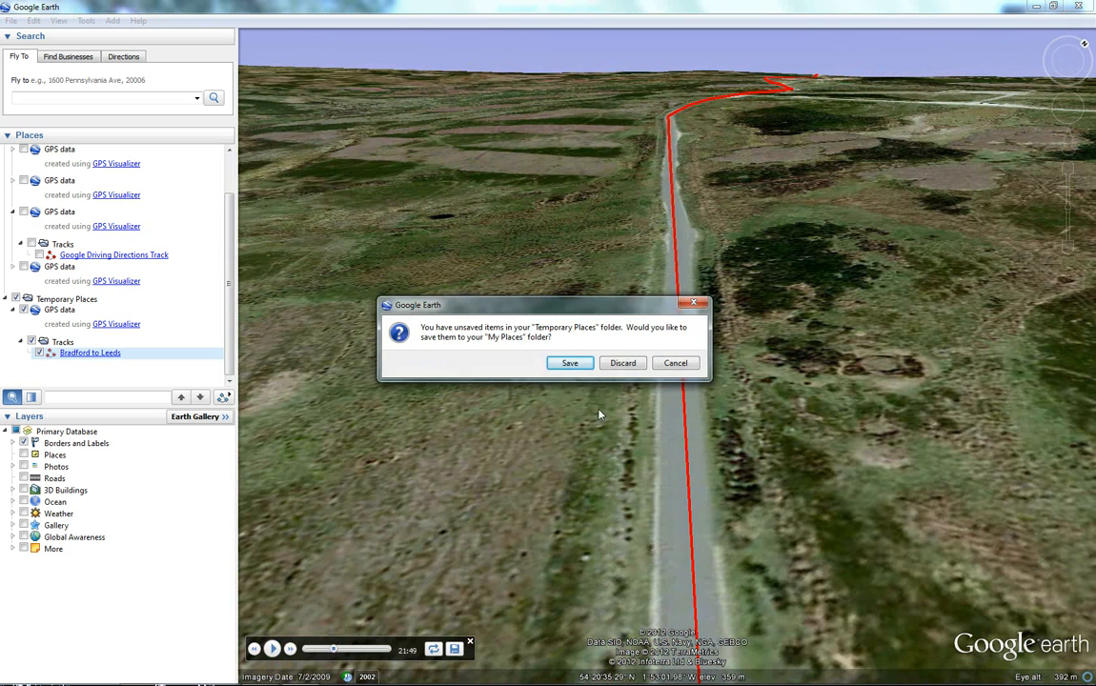
click(634, 365)
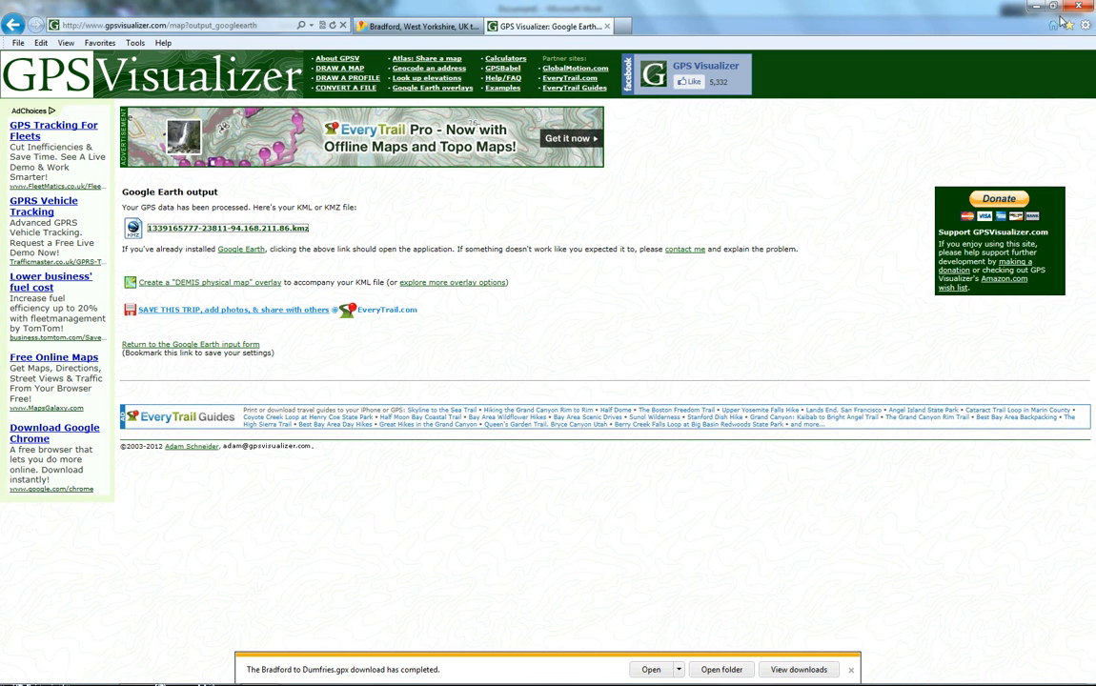
Step: Close the browser with all its tabs and close Word without saving the document
click(1087, 6)
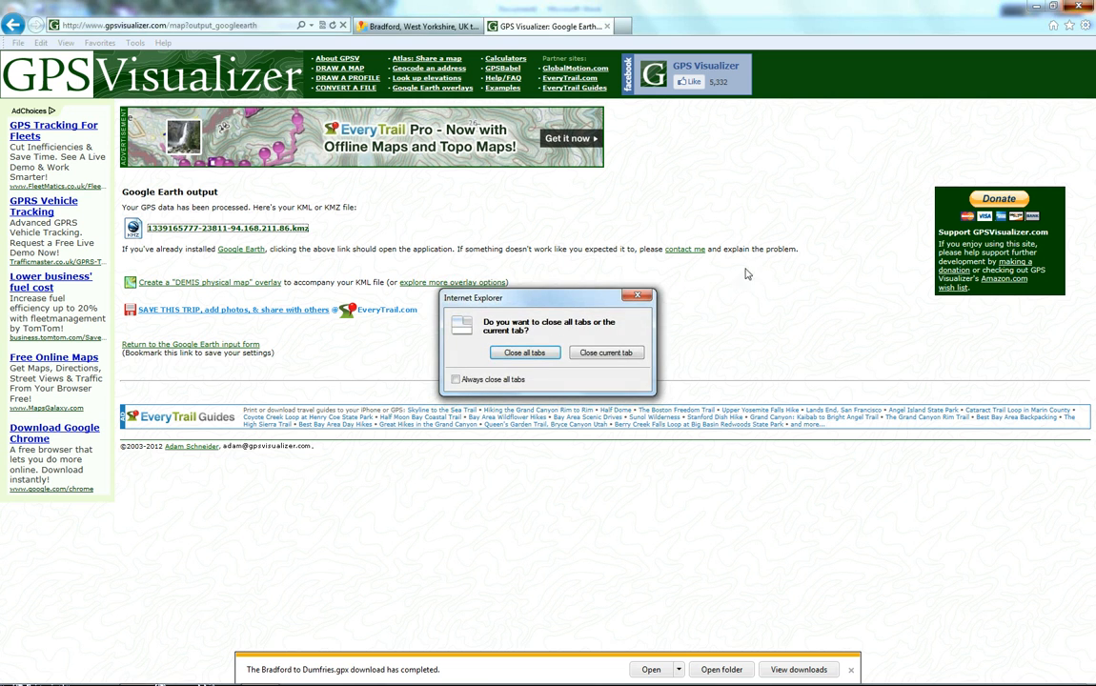
click(524, 353)
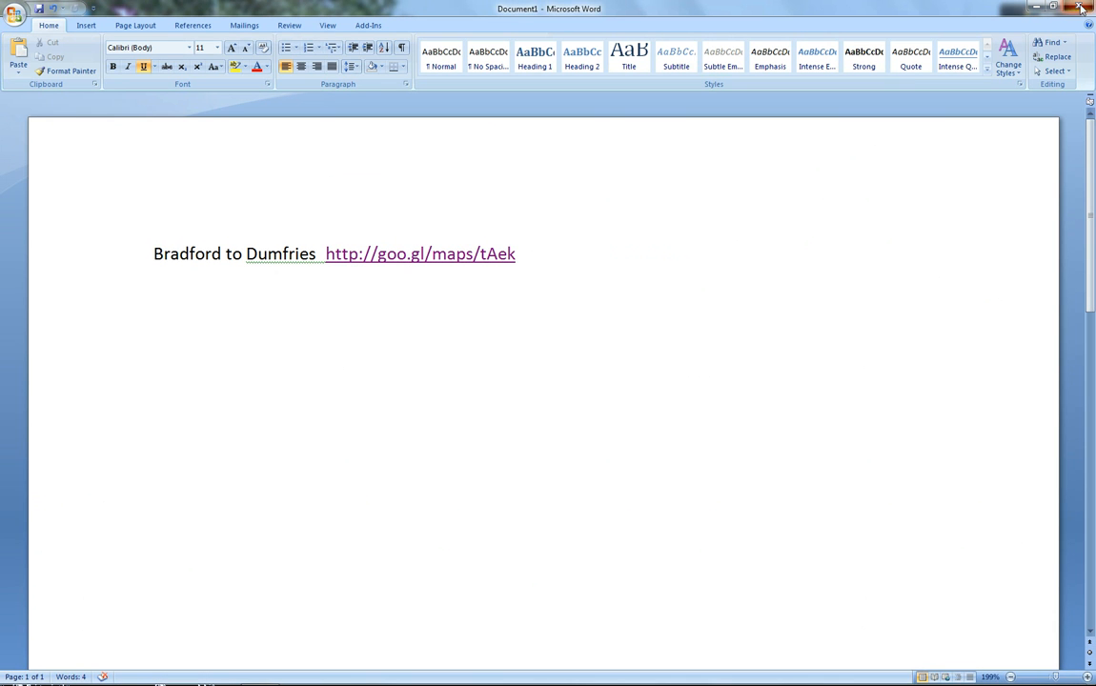
click(1081, 8)
click(554, 382)
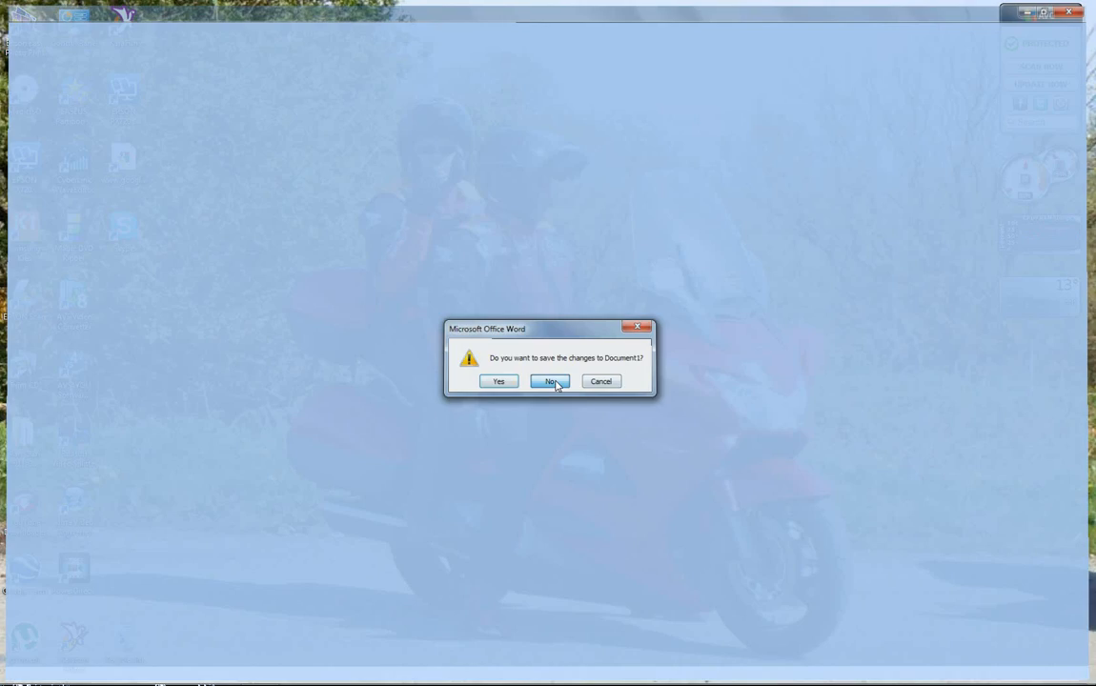